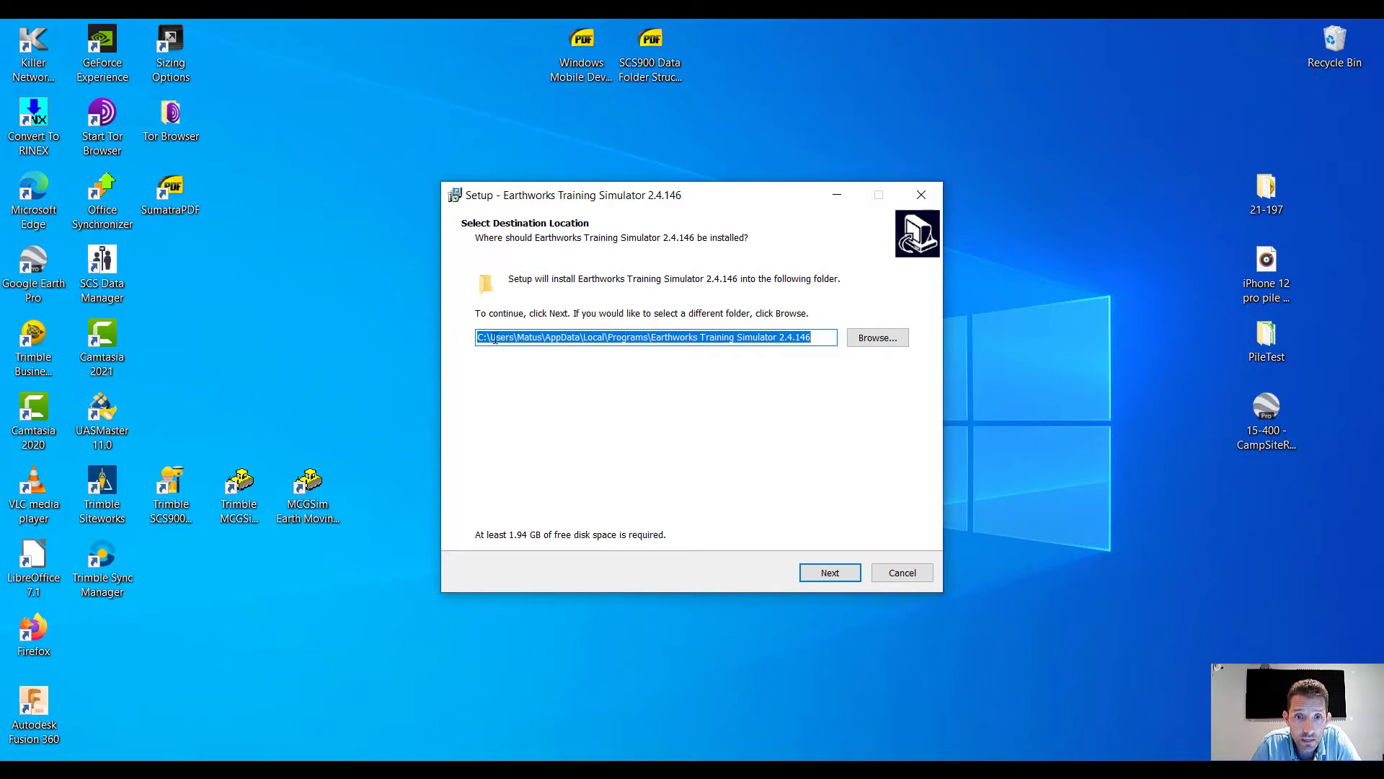
Accept the default install folder and continue to the additional tasks page
left_click(831, 572)
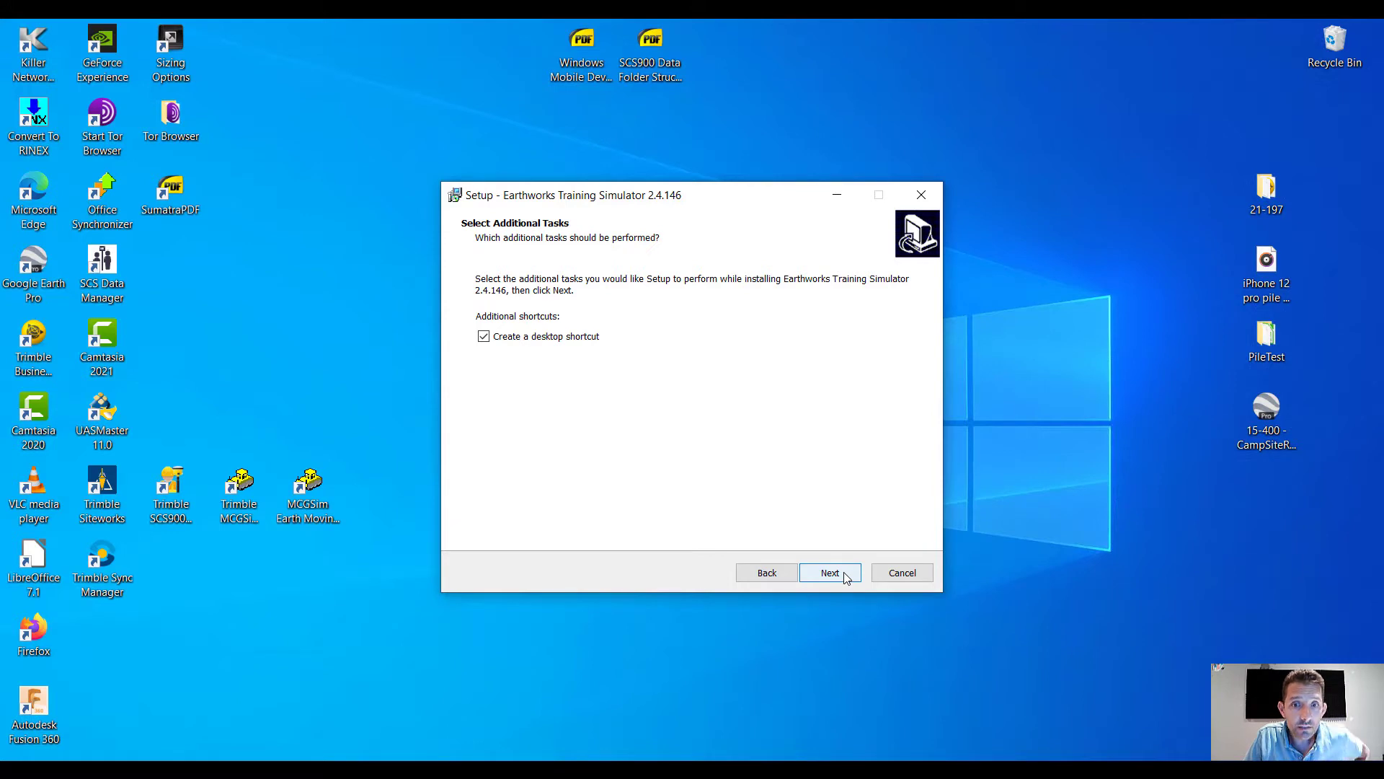
Keep the desktop shortcut and install version 2.4.146
left_click(846, 579)
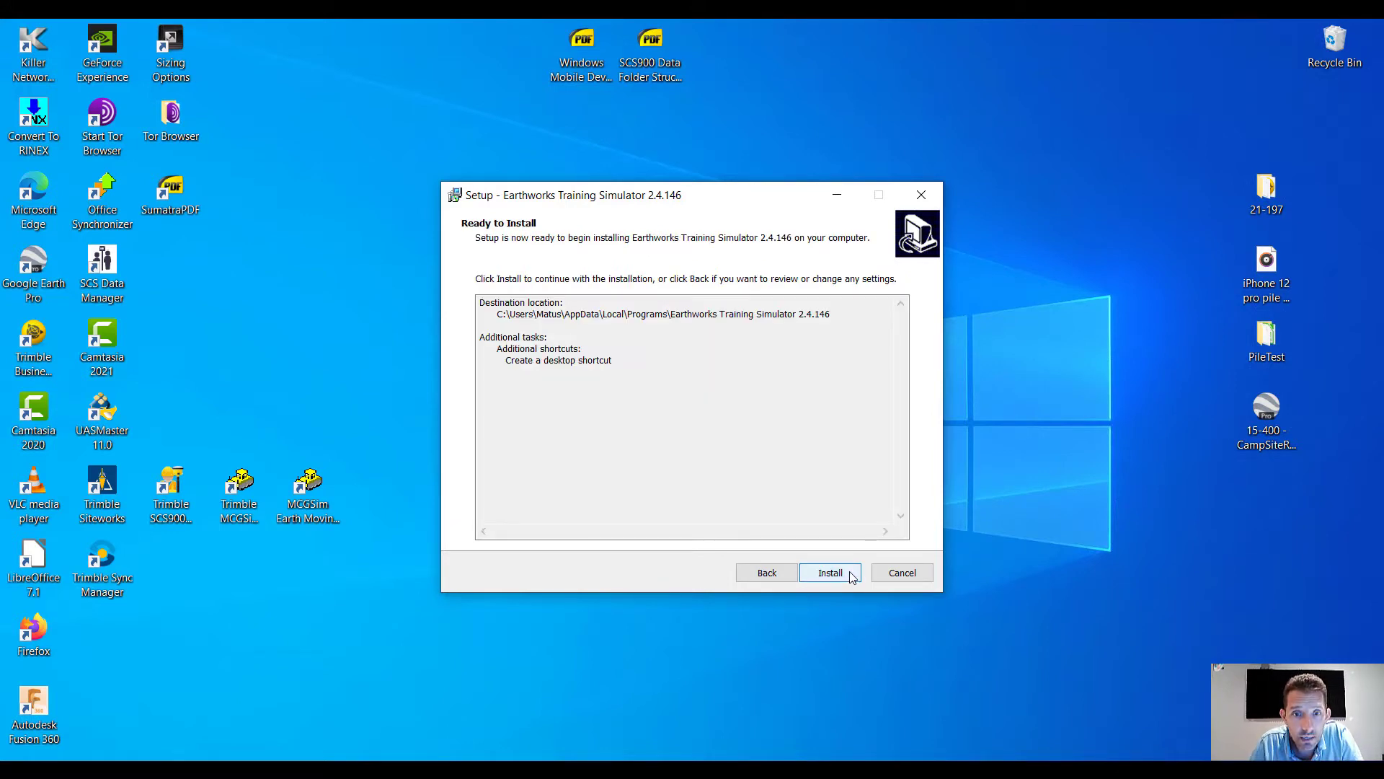
left_click(847, 574)
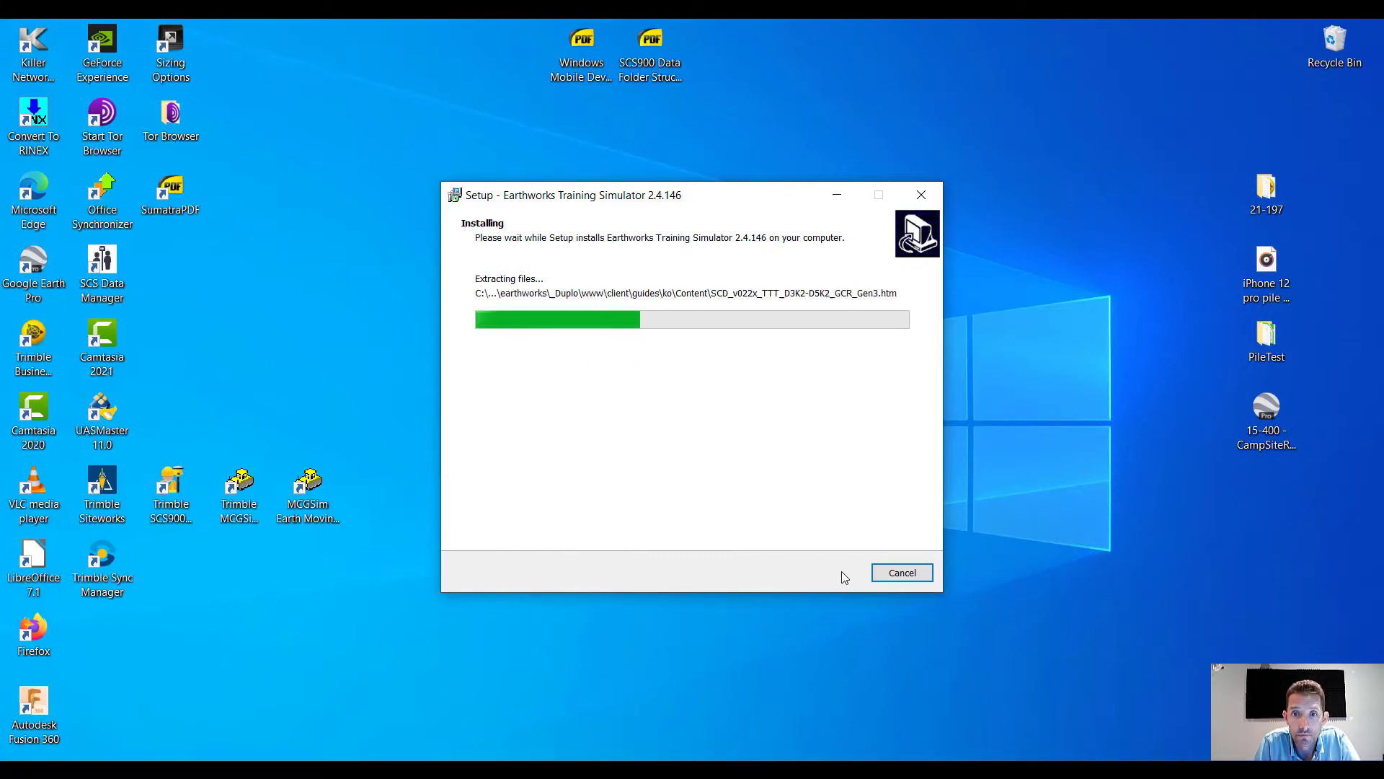
left_click_drag(750, 195, 446, 89)
Inspect the installer file's properties on the desktop while the installation finishes
right_click(649, 401)
left_click(692, 389)
left_click_drag(829, 279, 798, 79)
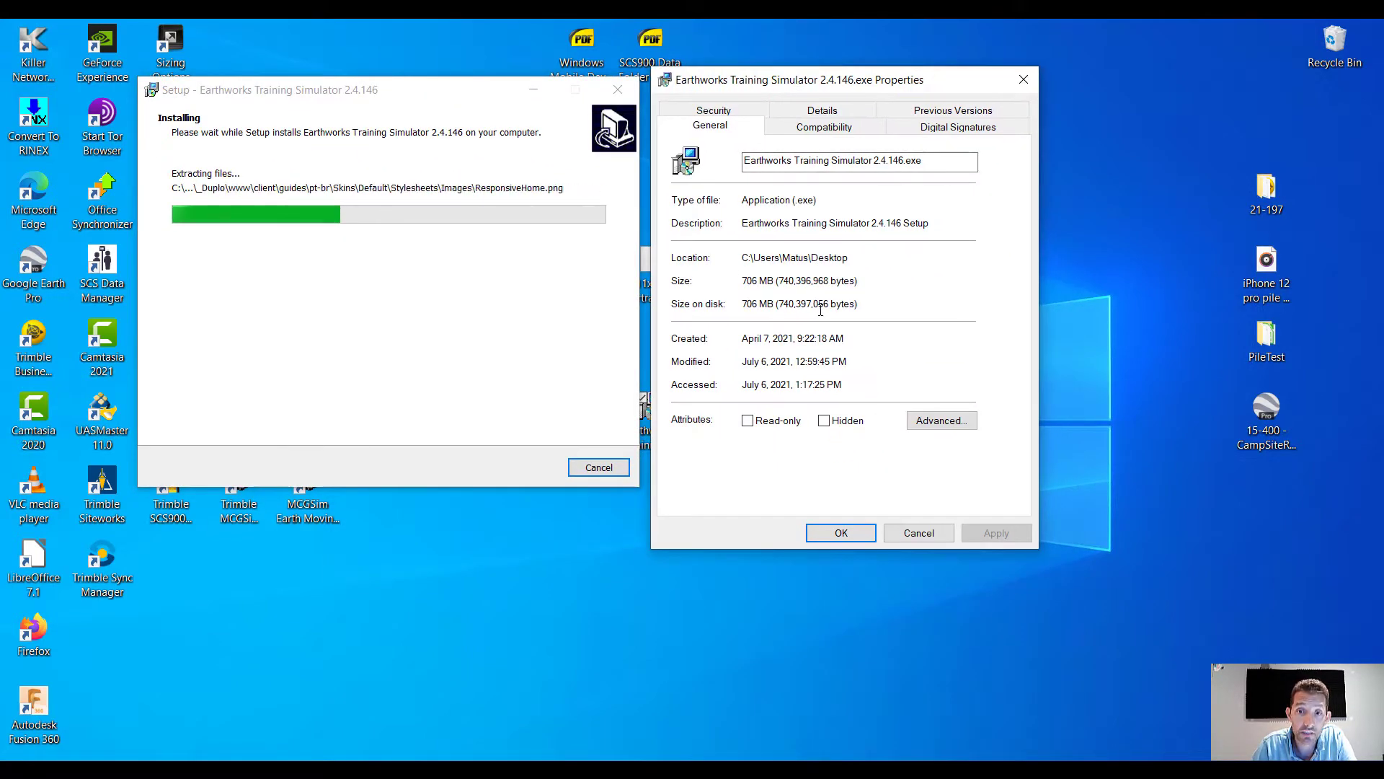
left_click(1023, 79)
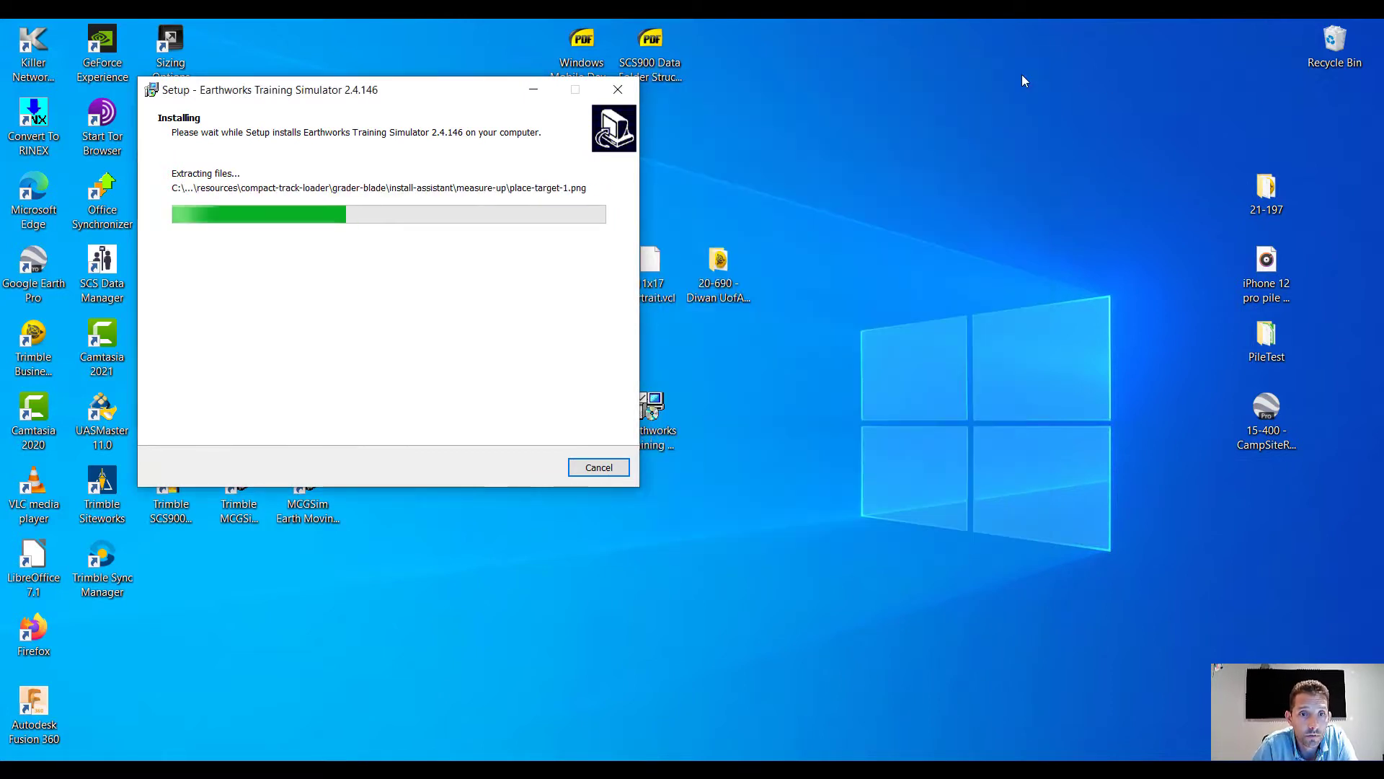
left_click_drag(425, 97, 691, 210)
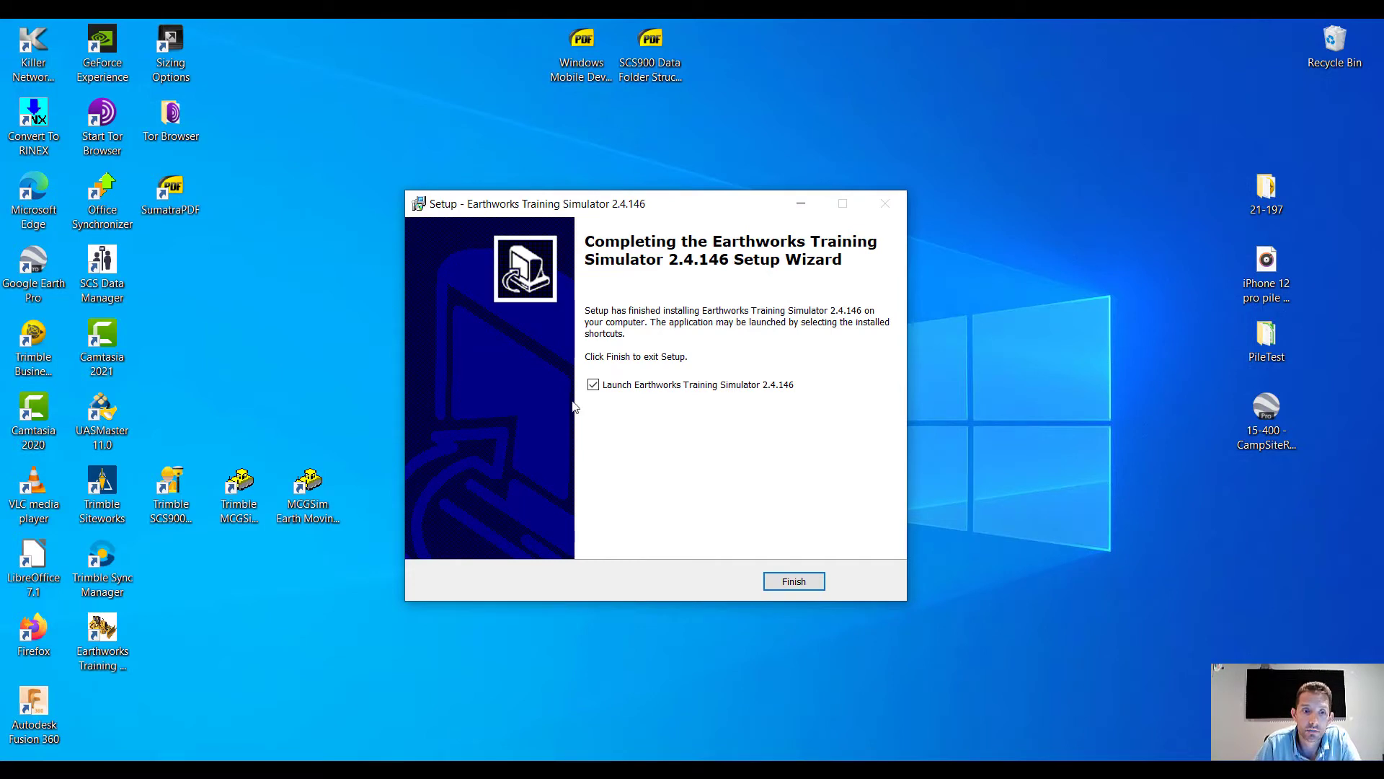
Finish setup to open the launcher, view the user guide, then run the simulator windowed at 1280x720
left_click_drag(101, 631, 308, 358)
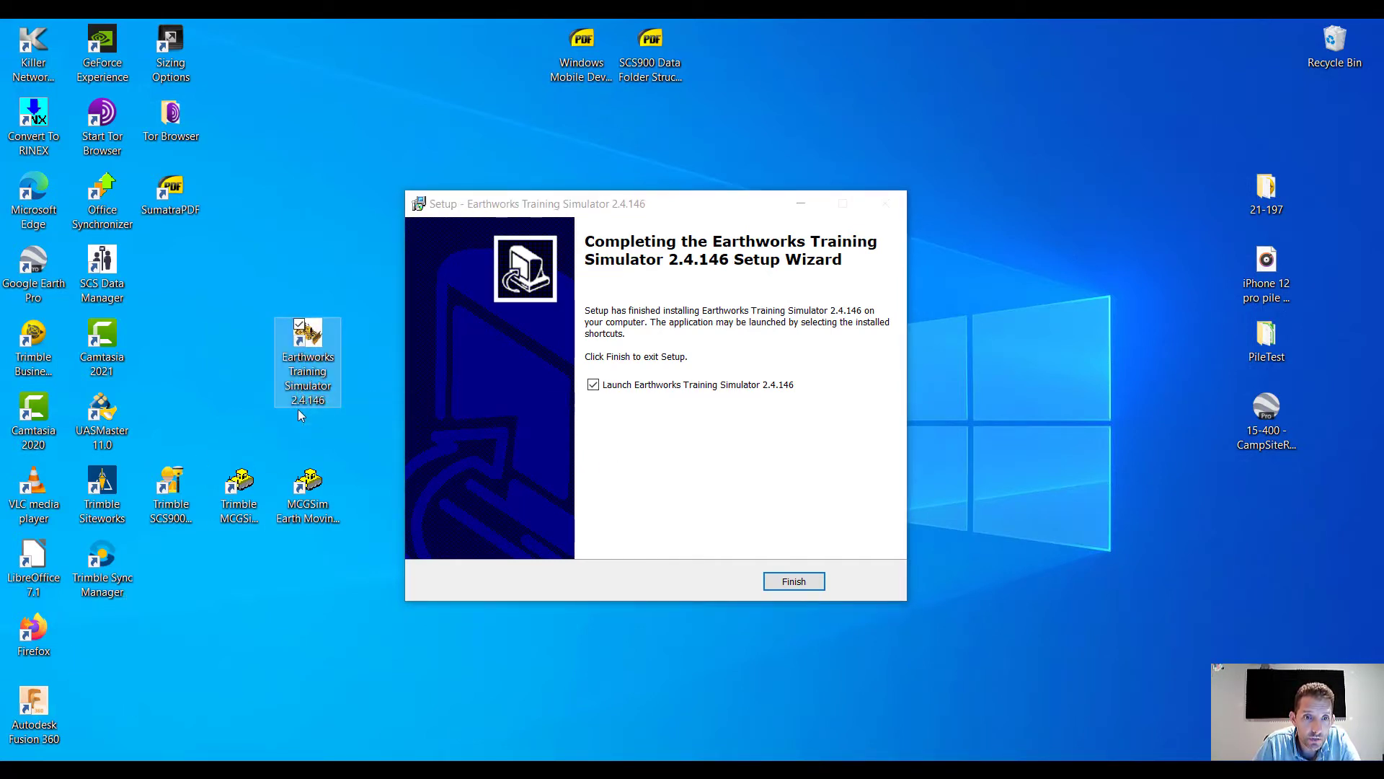
left_click(809, 580)
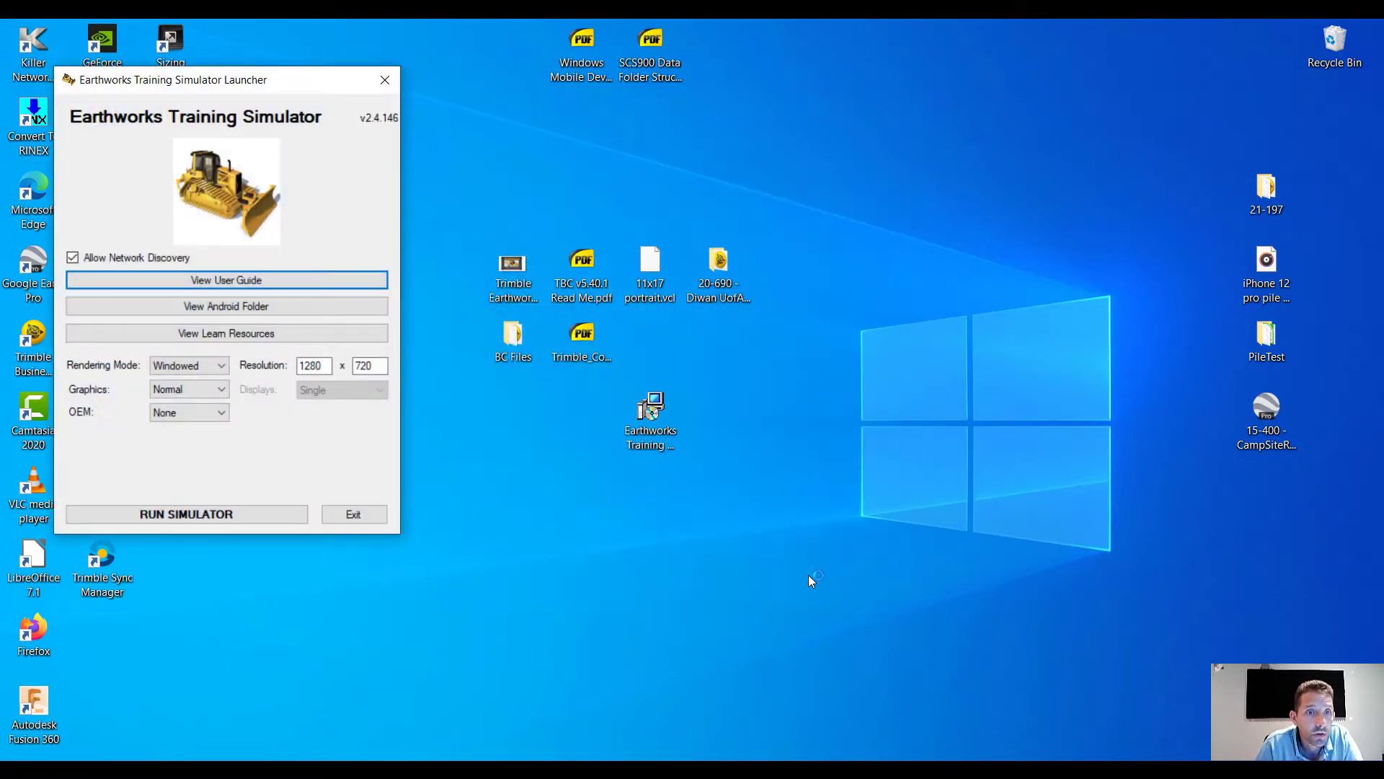
left_click_drag(184, 81, 612, 97)
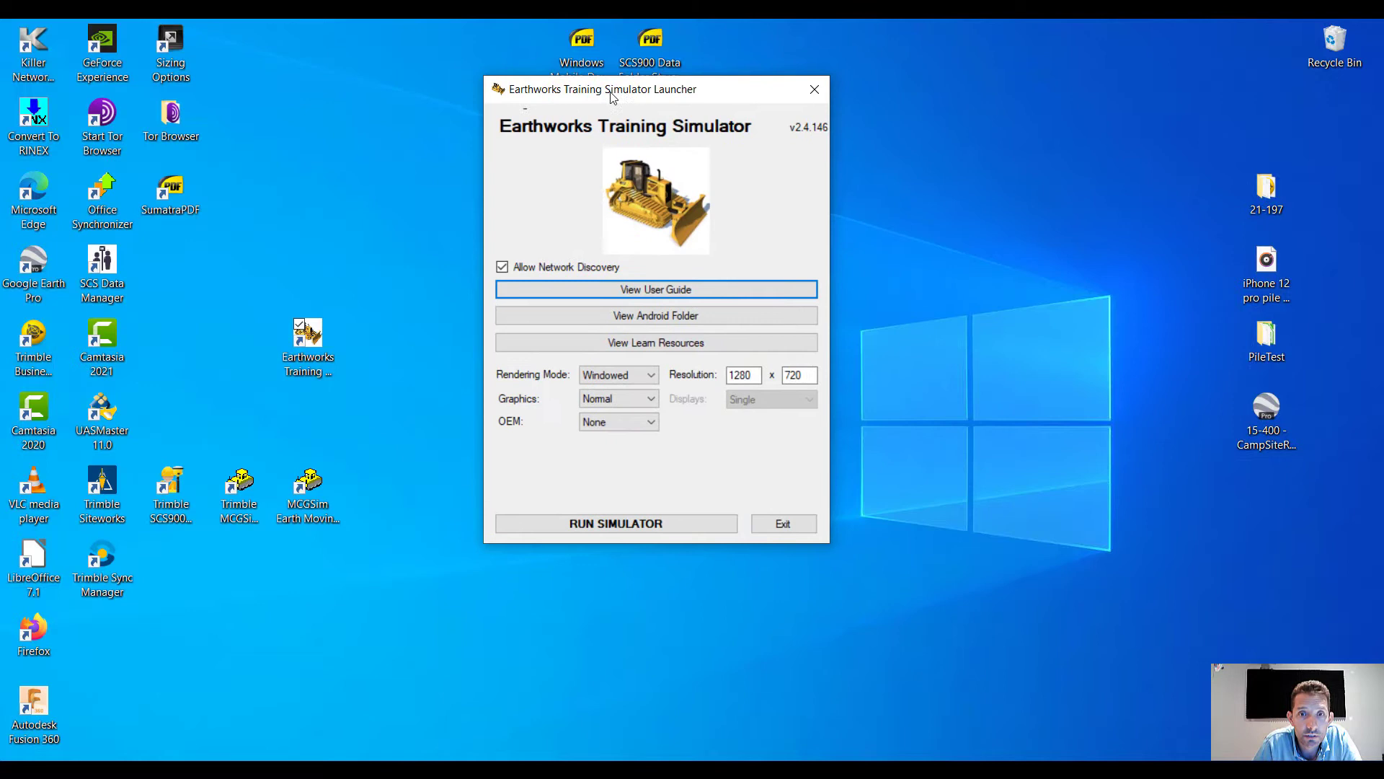
left_click(682, 290)
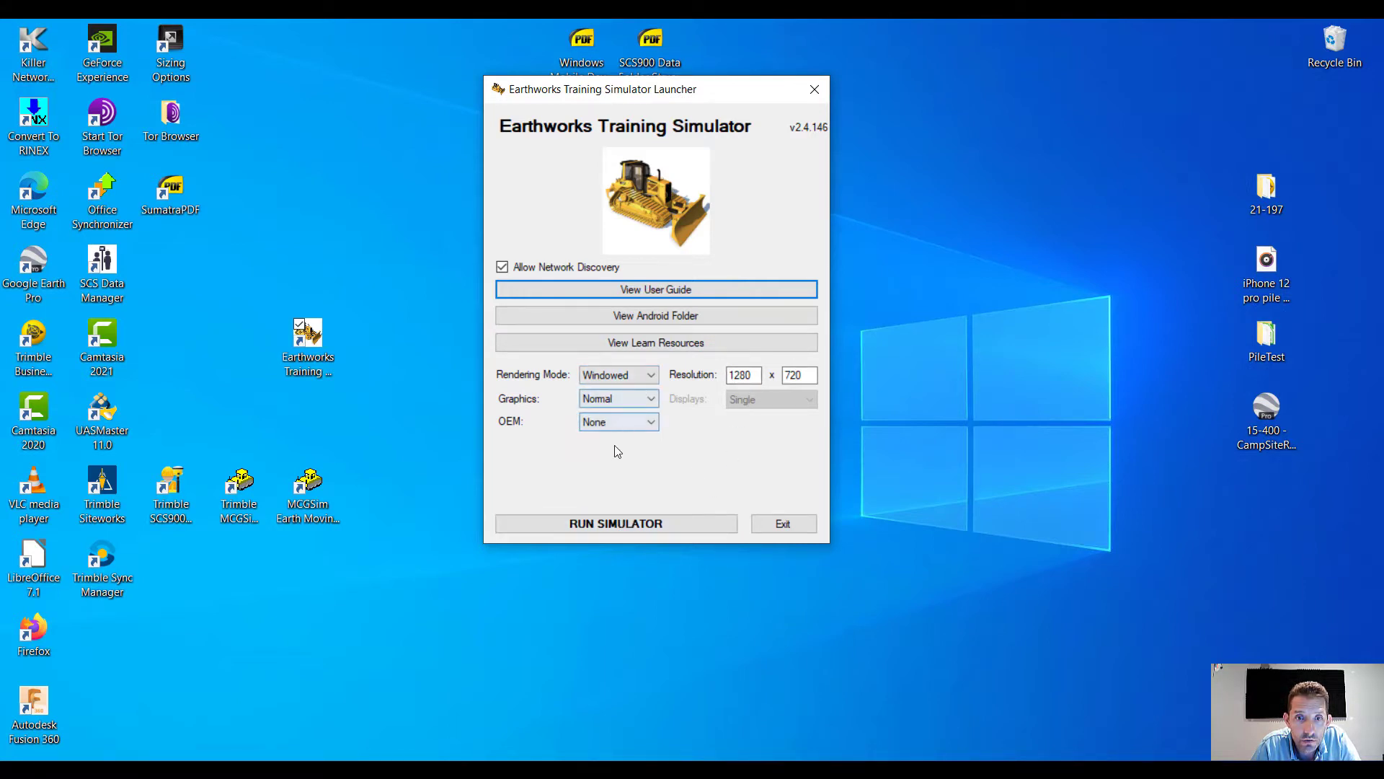
left_click(584, 523)
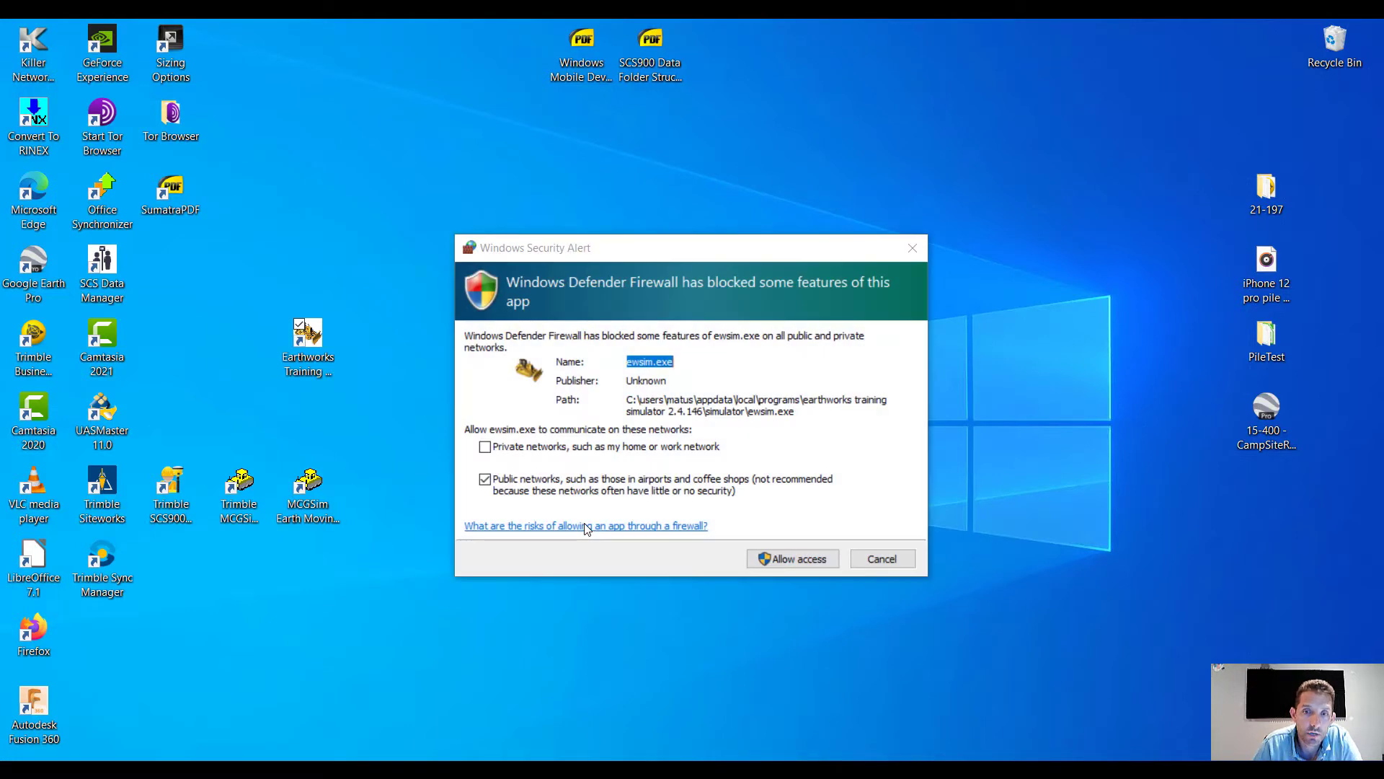
Allow ewsim.exe on private and public networks and accept the licence agreement
left_click(599, 447)
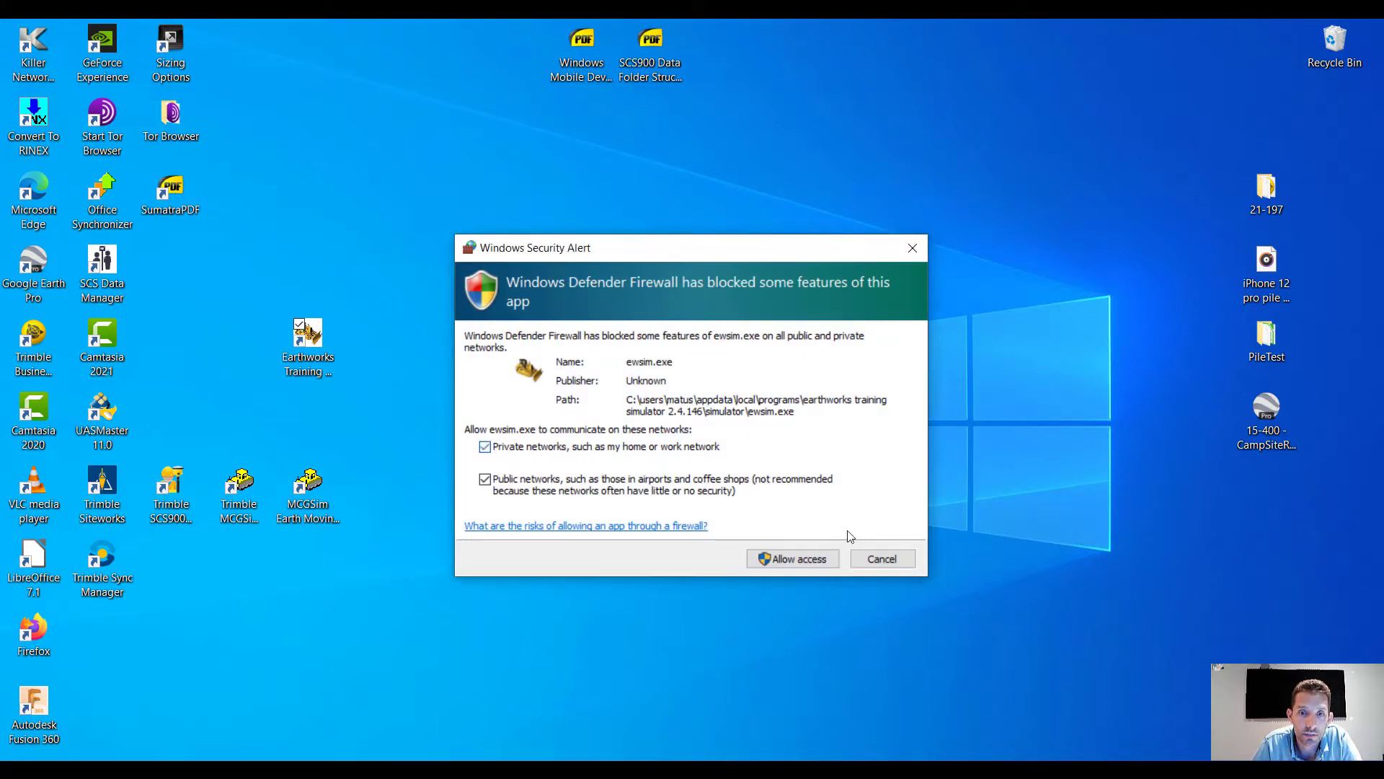
left_click(781, 563)
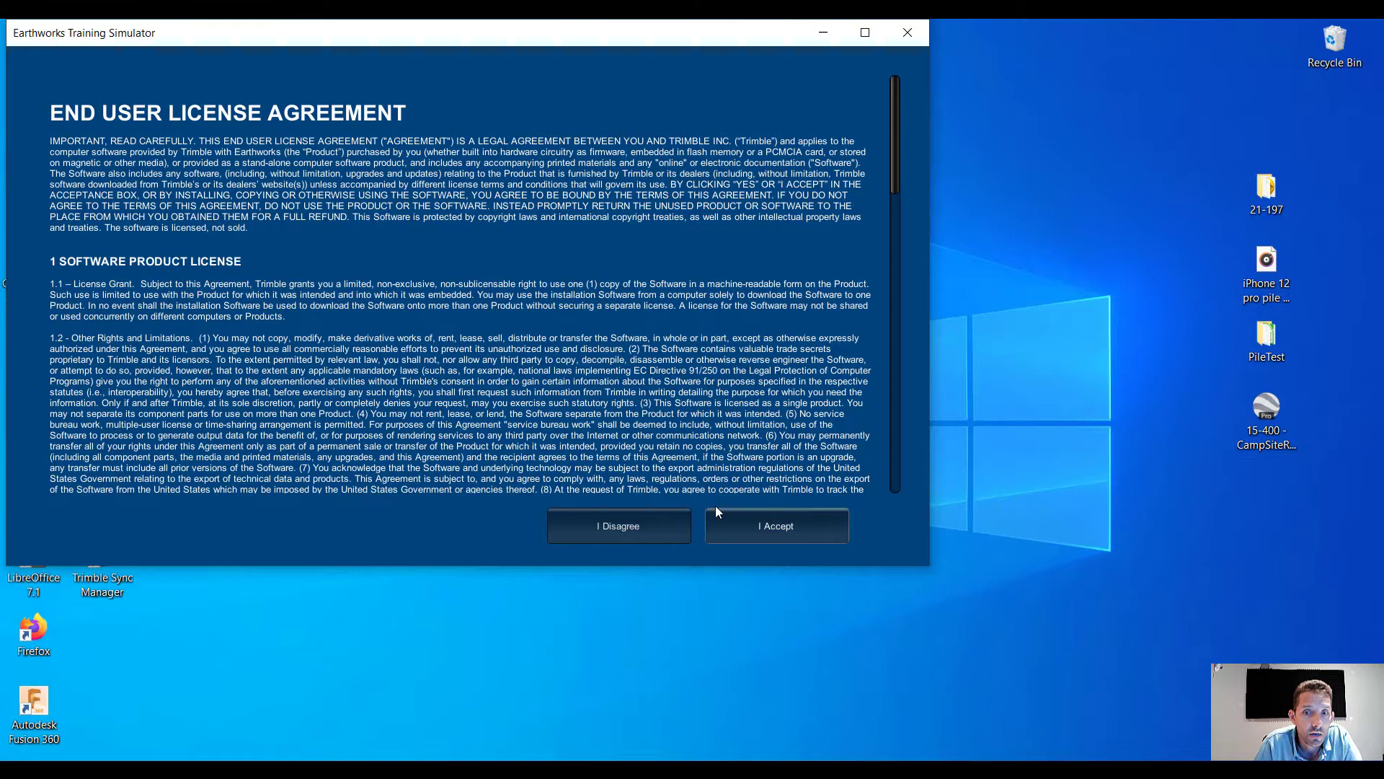
left_click(757, 522)
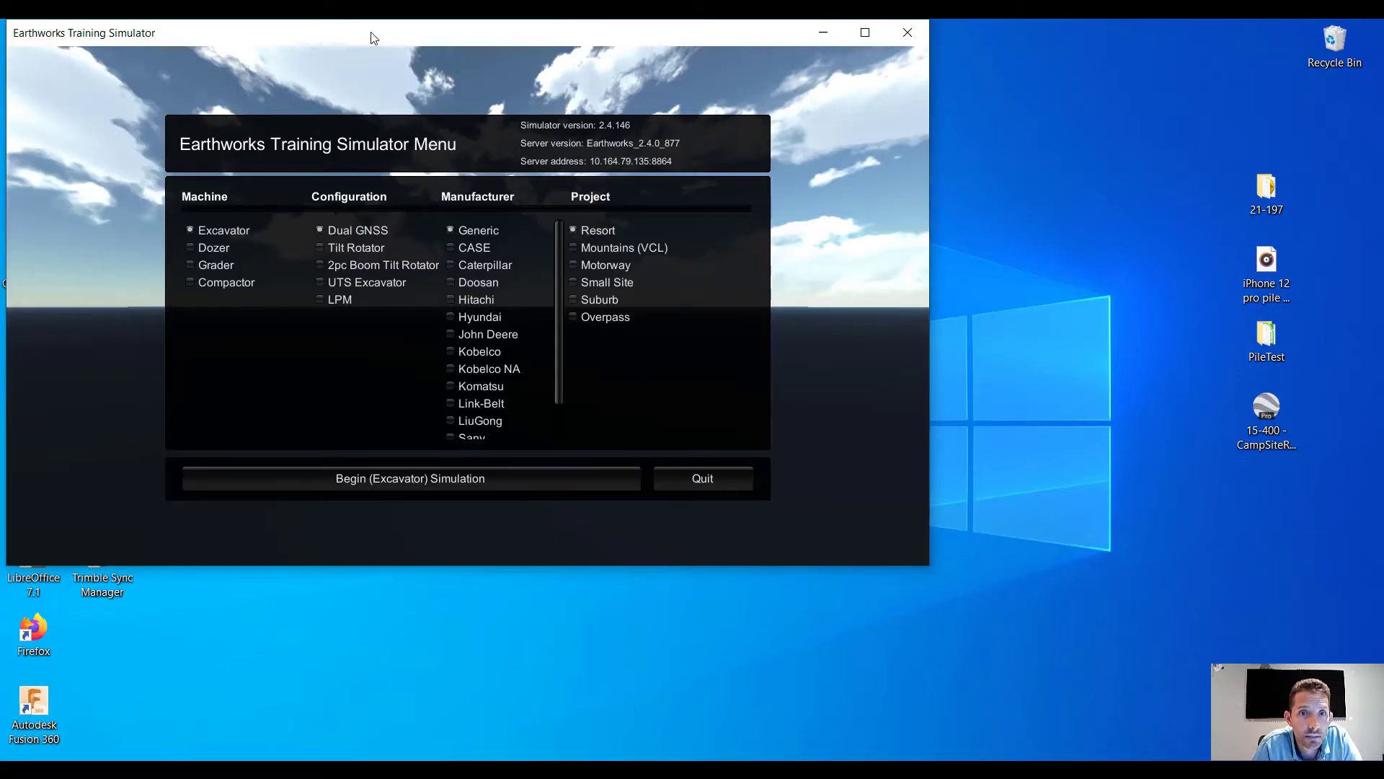
Choose Dozer as the machine, keeping Dual GNSS, Generic and the Resort project
left_click_drag(374, 37, 581, 87)
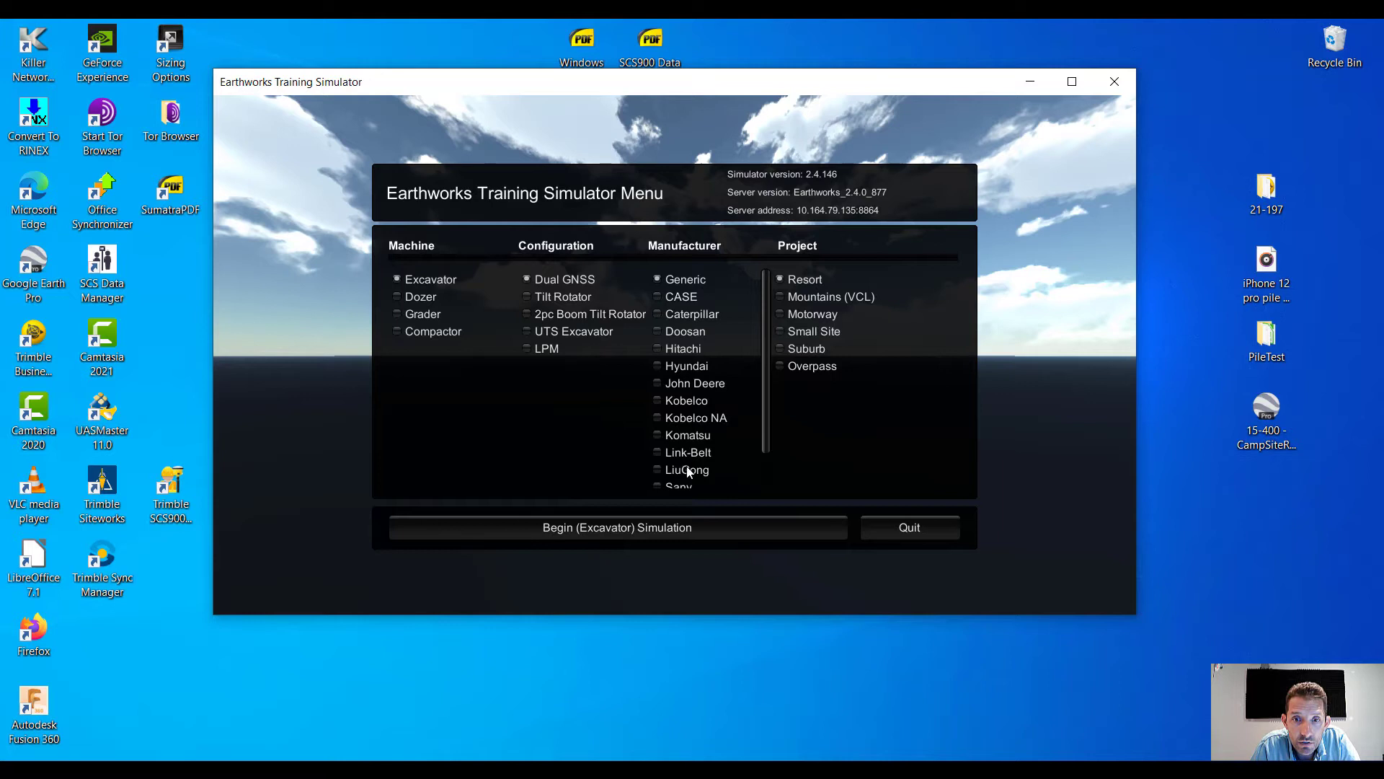
scroll(707, 310, "down", 3)
scroll(713, 411, "up", 3)
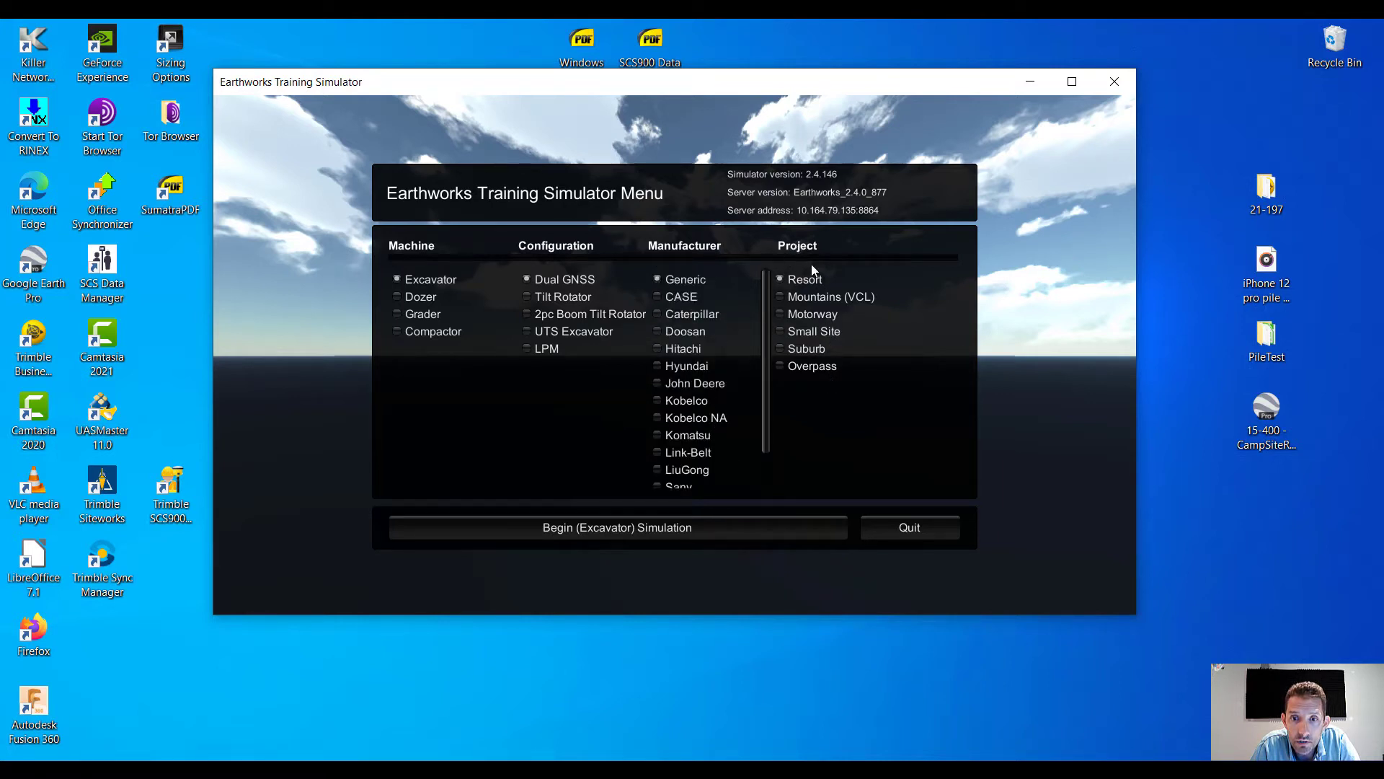
left_click(417, 298)
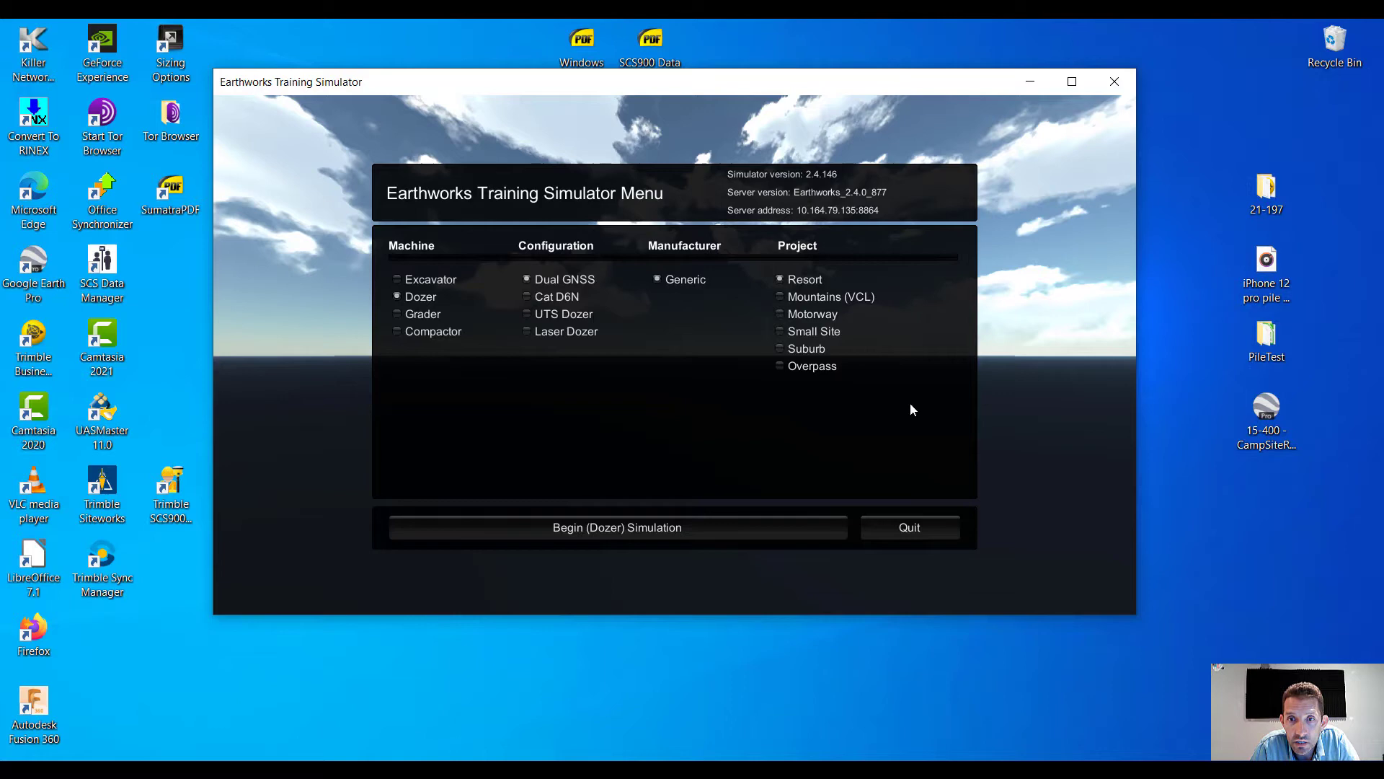
Begin the Dozer simulation and allow EWSimDNS and CAN Server on private and public networks
left_click(681, 529)
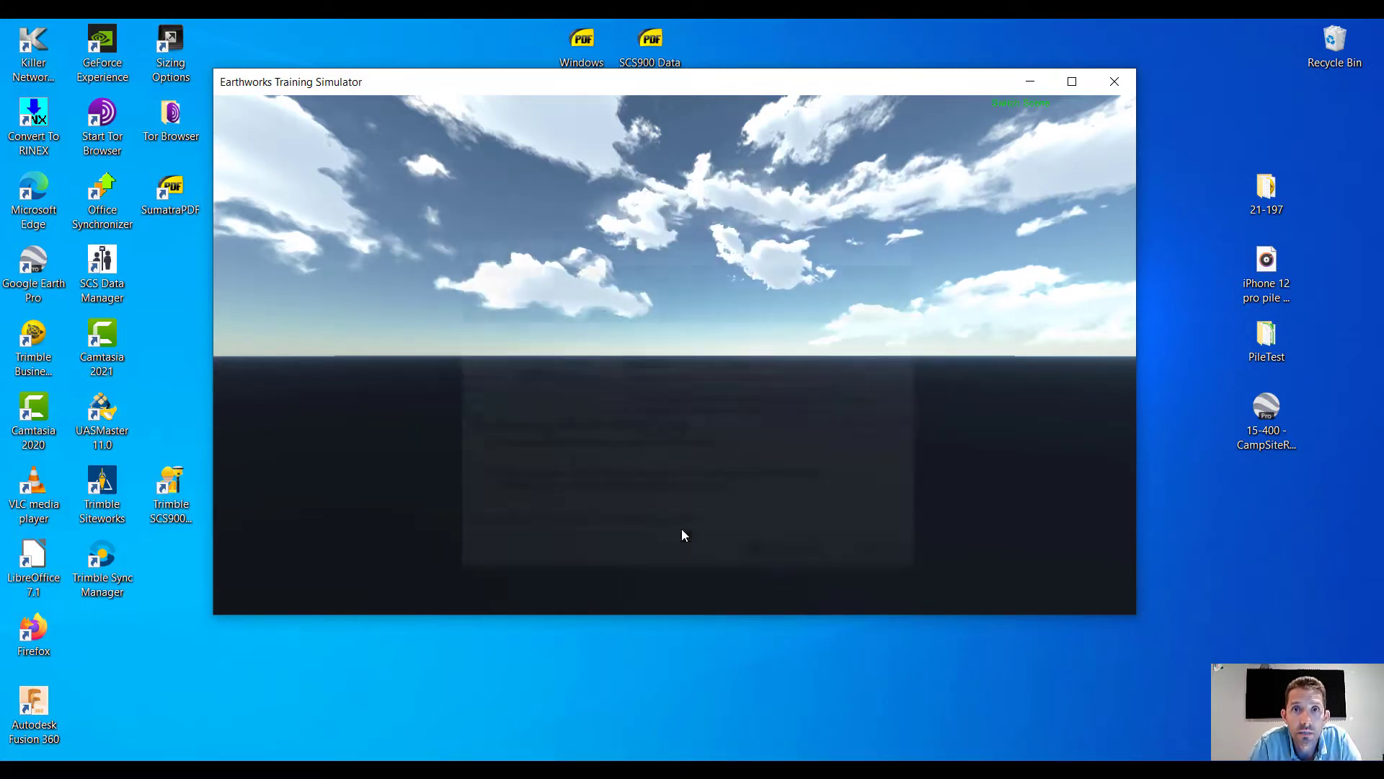
left_click(484, 447)
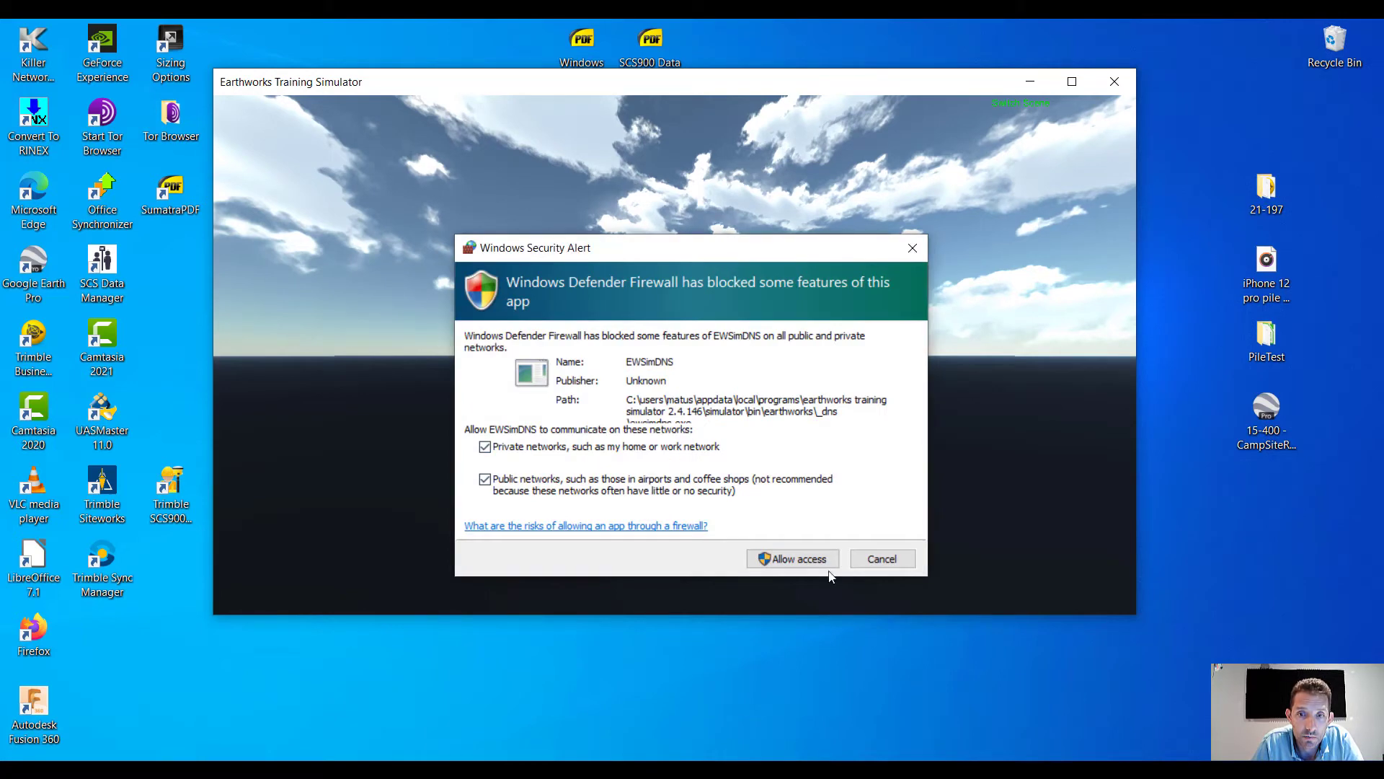
left_click(797, 560)
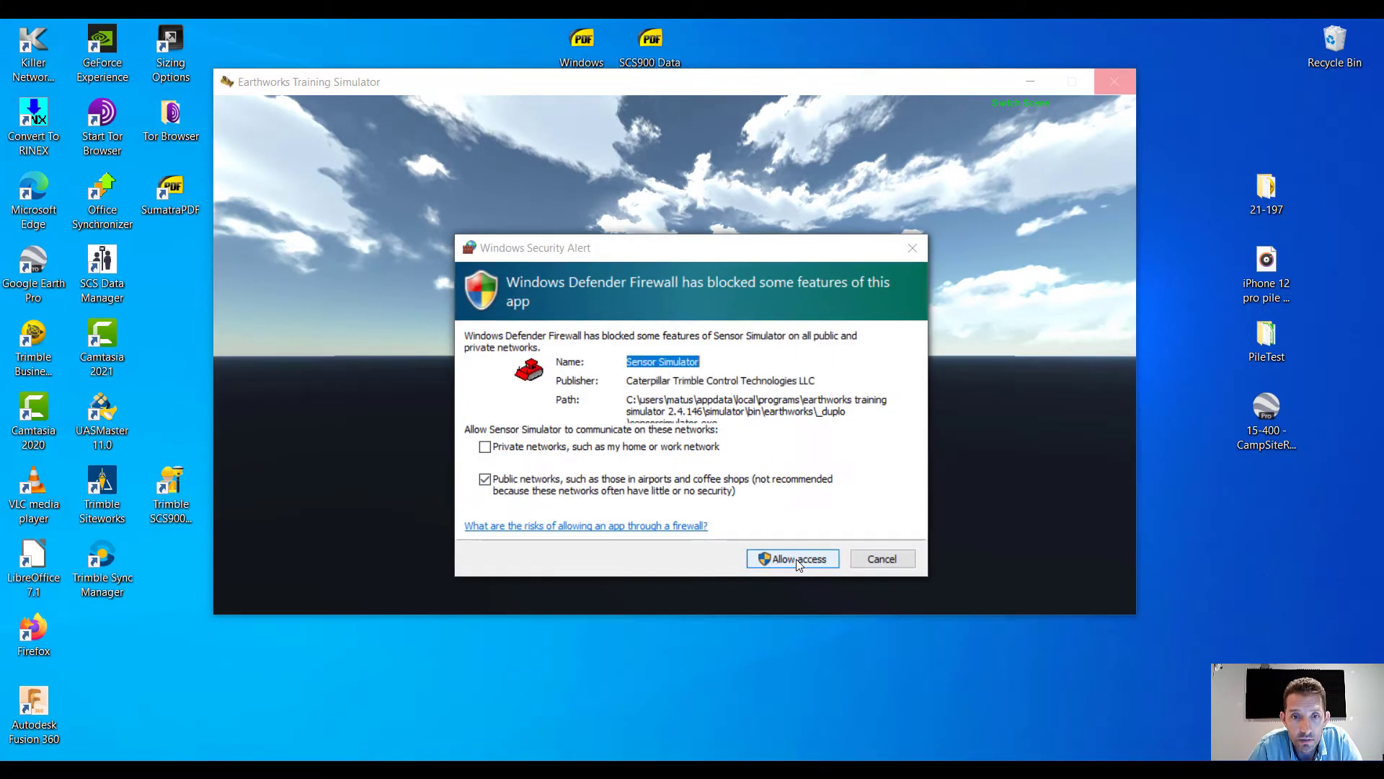
left_click(682, 448)
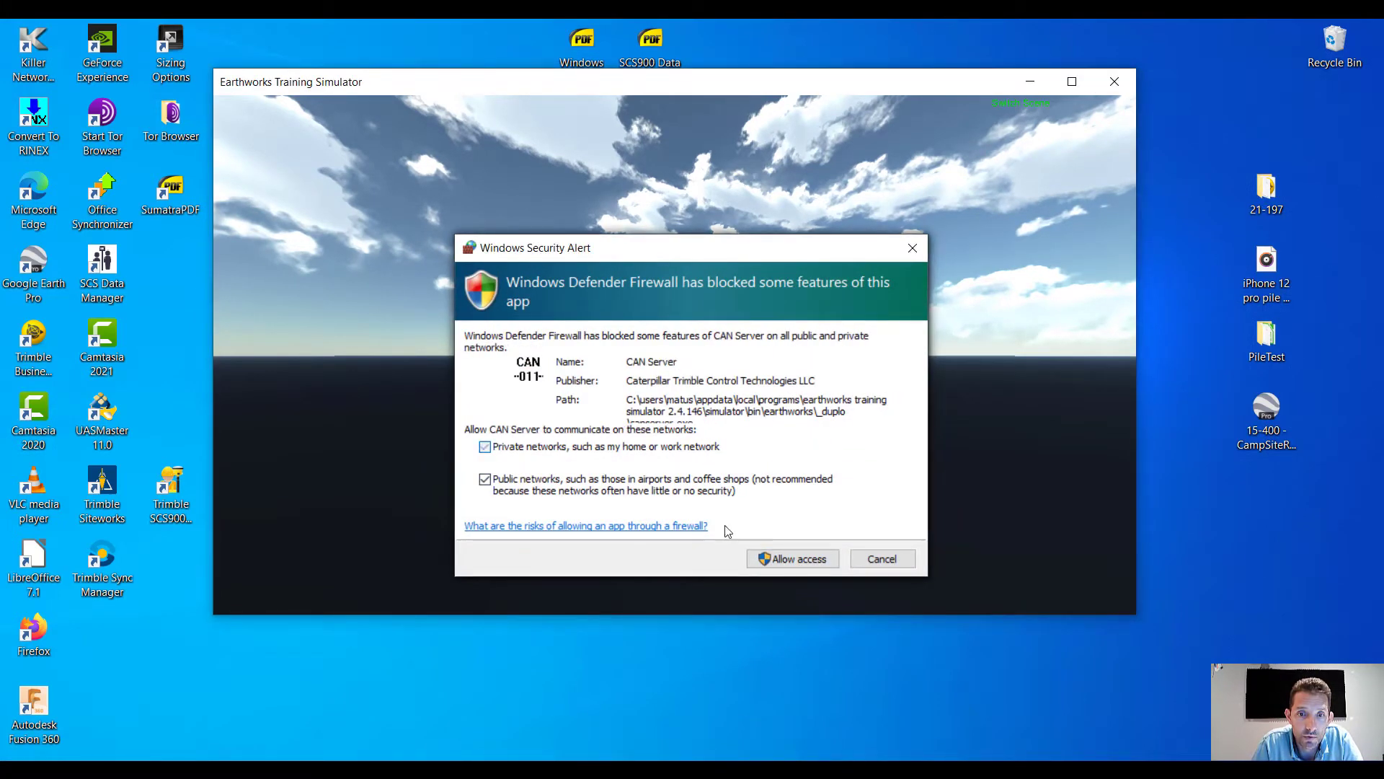
left_click(778, 560)
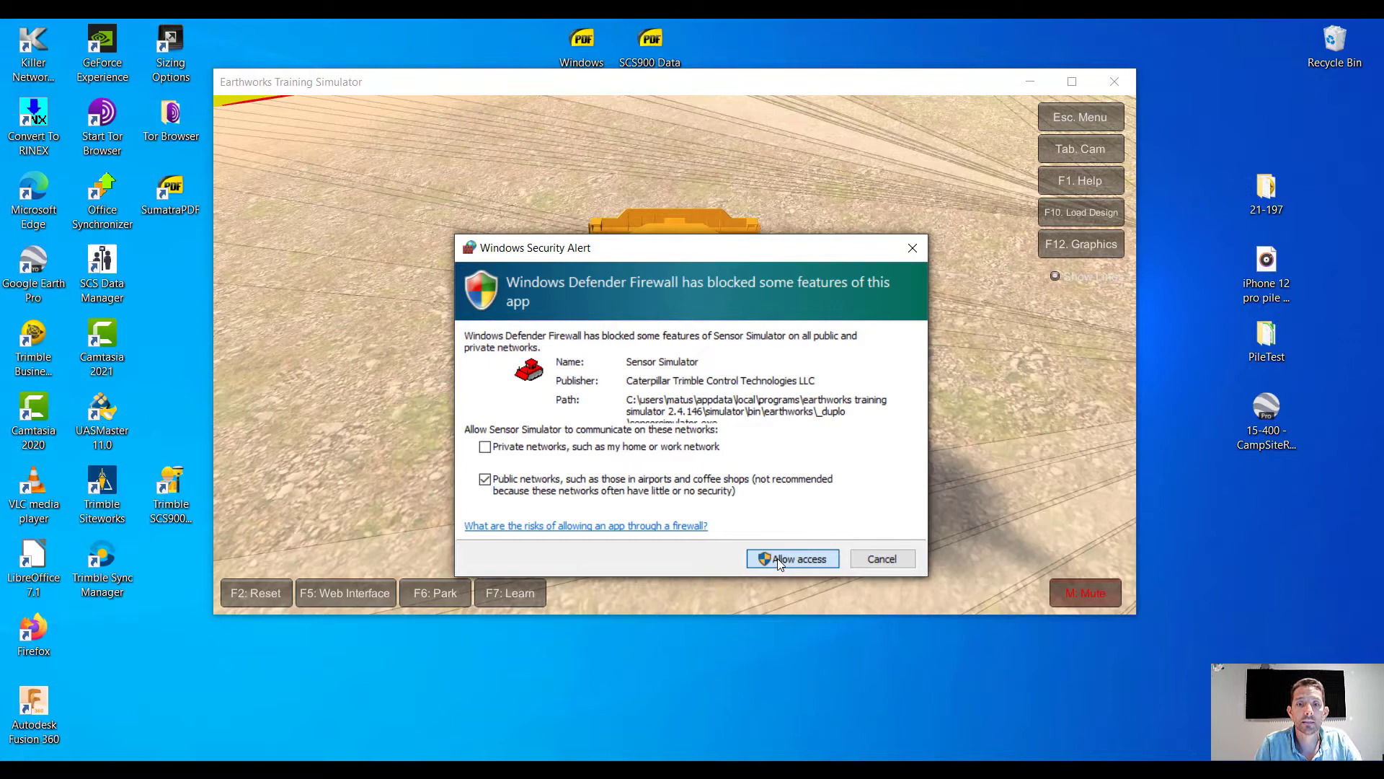
Allow Sensor Simulator, yams-proxy.exe, duplo.exe and EWSimDNS through the firewall
left_click(777, 558)
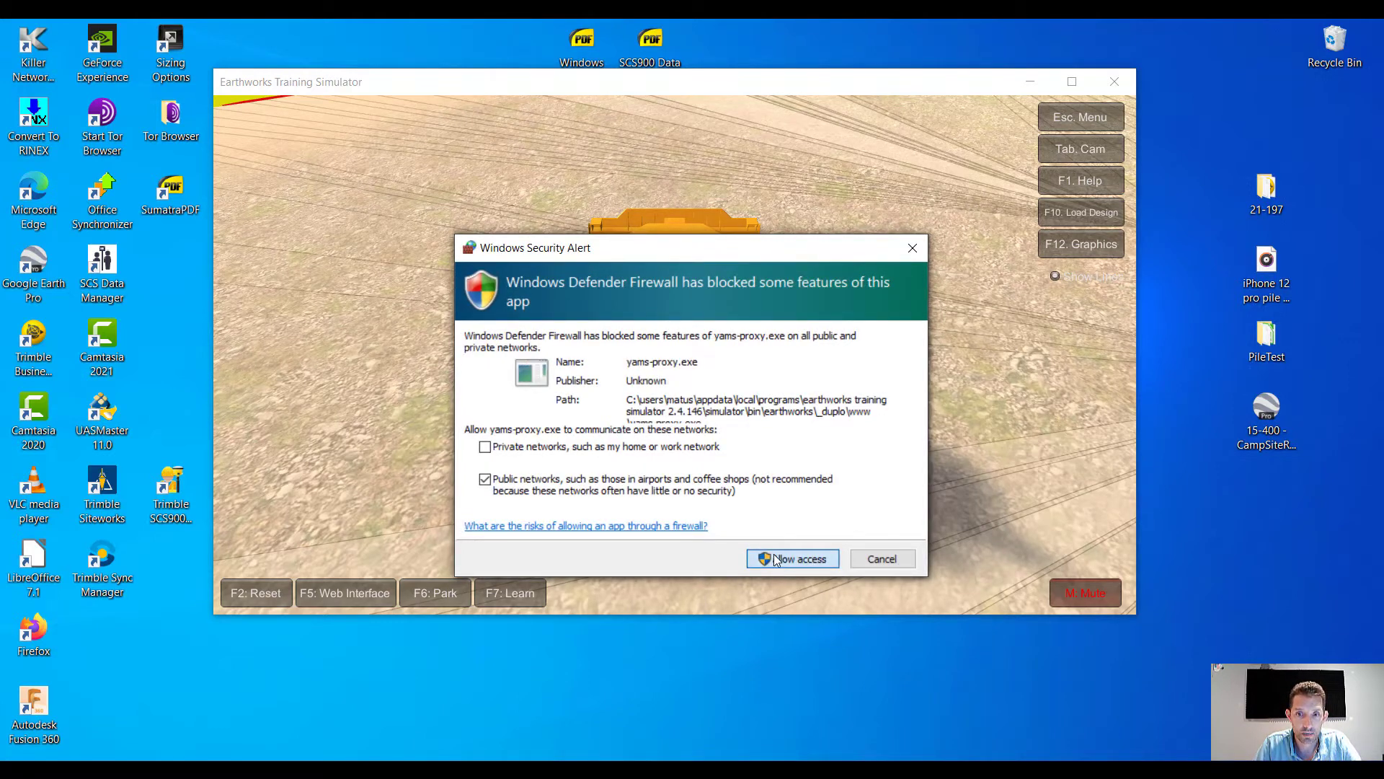
left_click(775, 555)
left_click(776, 559)
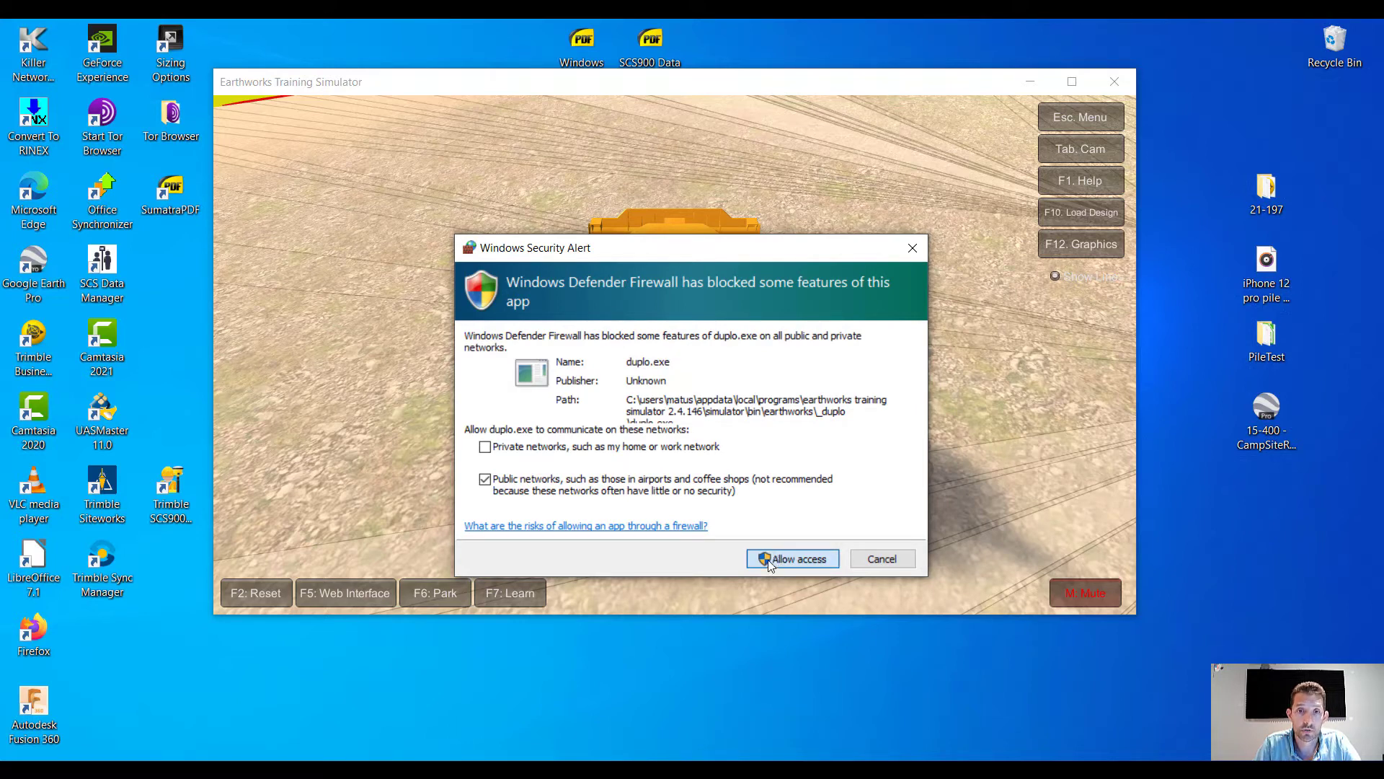
left_click(768, 560)
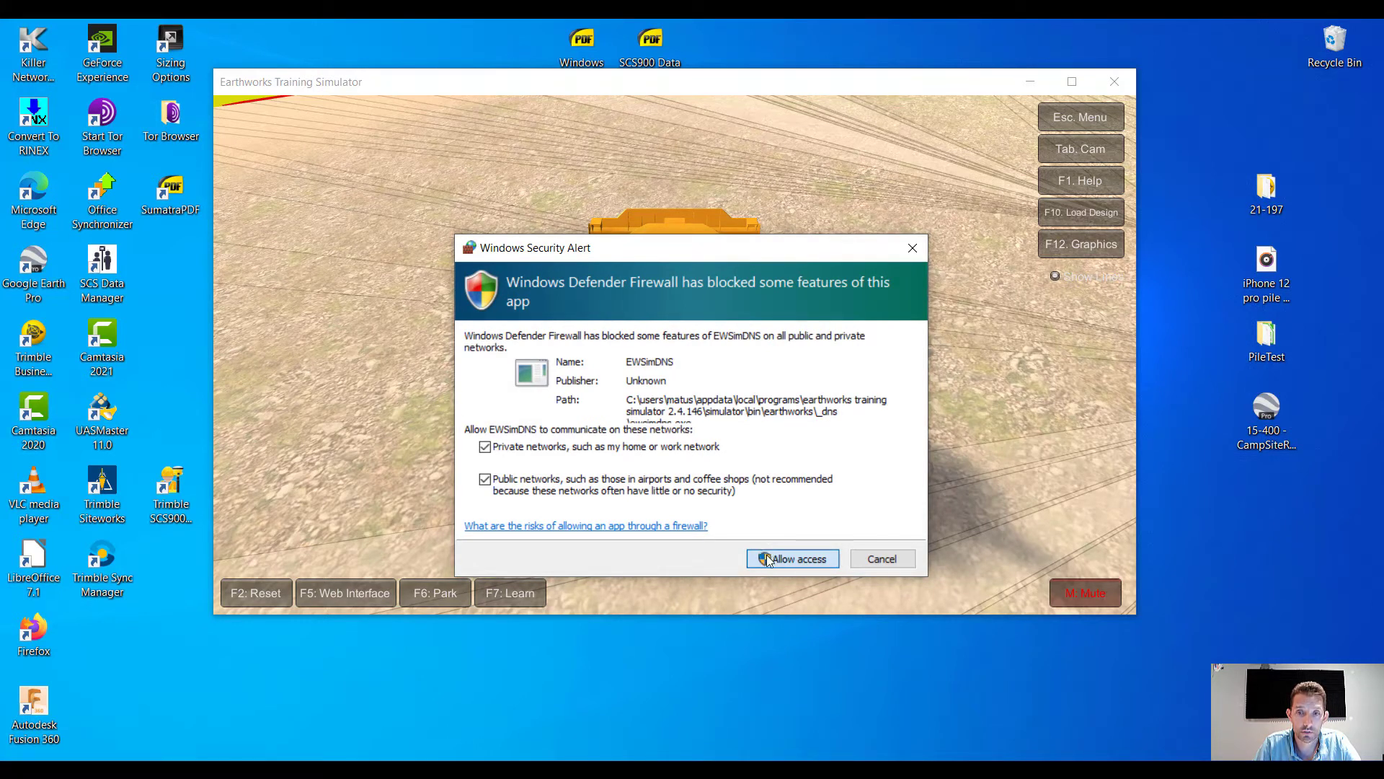
left_click(779, 555)
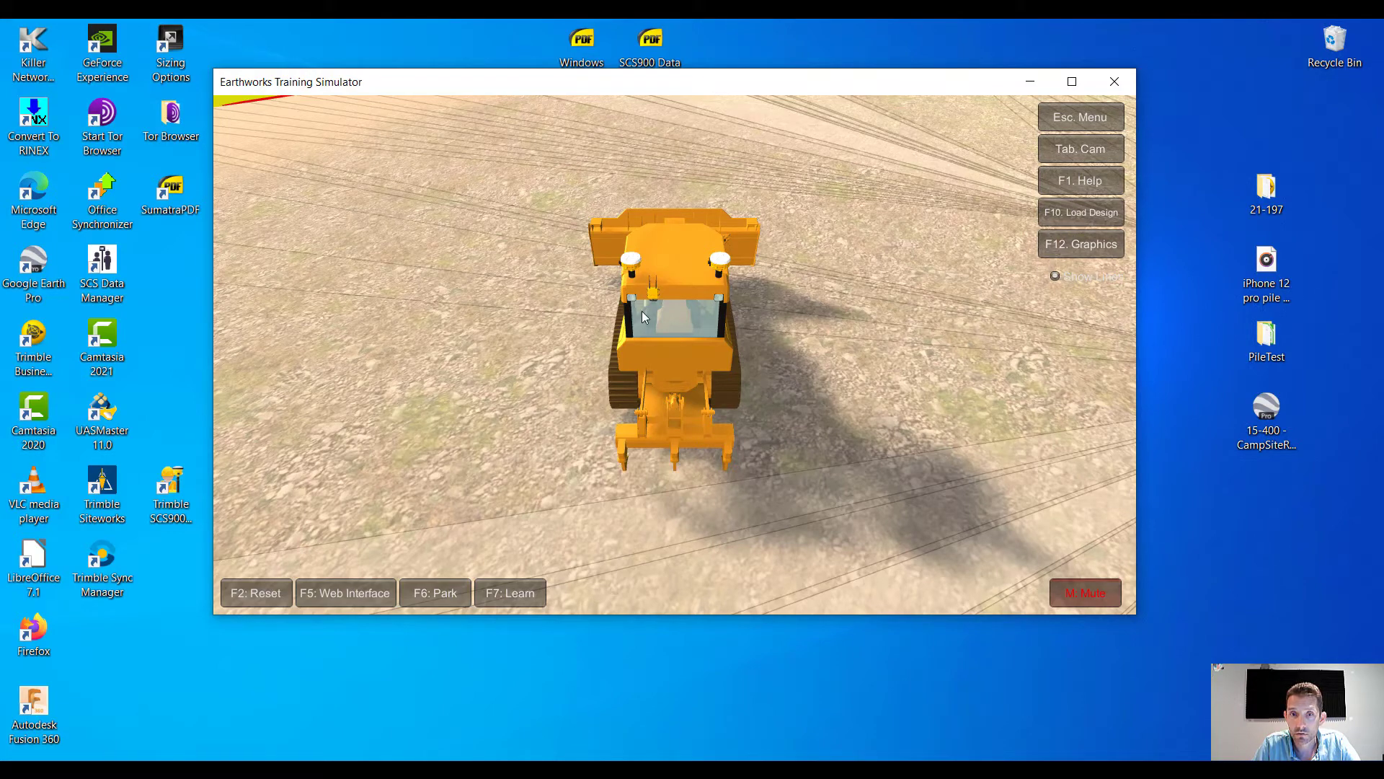
Zoom and orbit to a low front view of the dozer, then show the Dozer Keyboard Controls
scroll(689, 279, "down", 10)
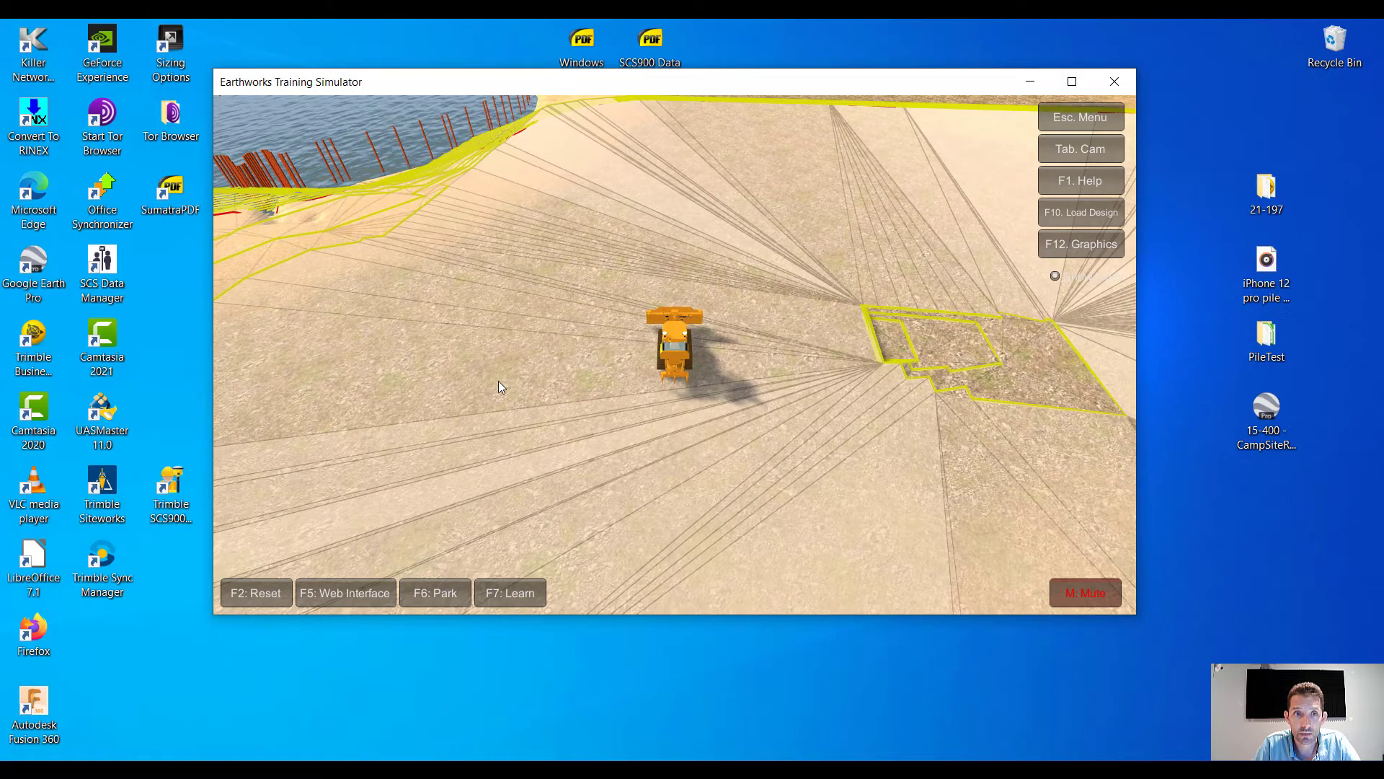
left_click_drag(883, 373, 809, 321)
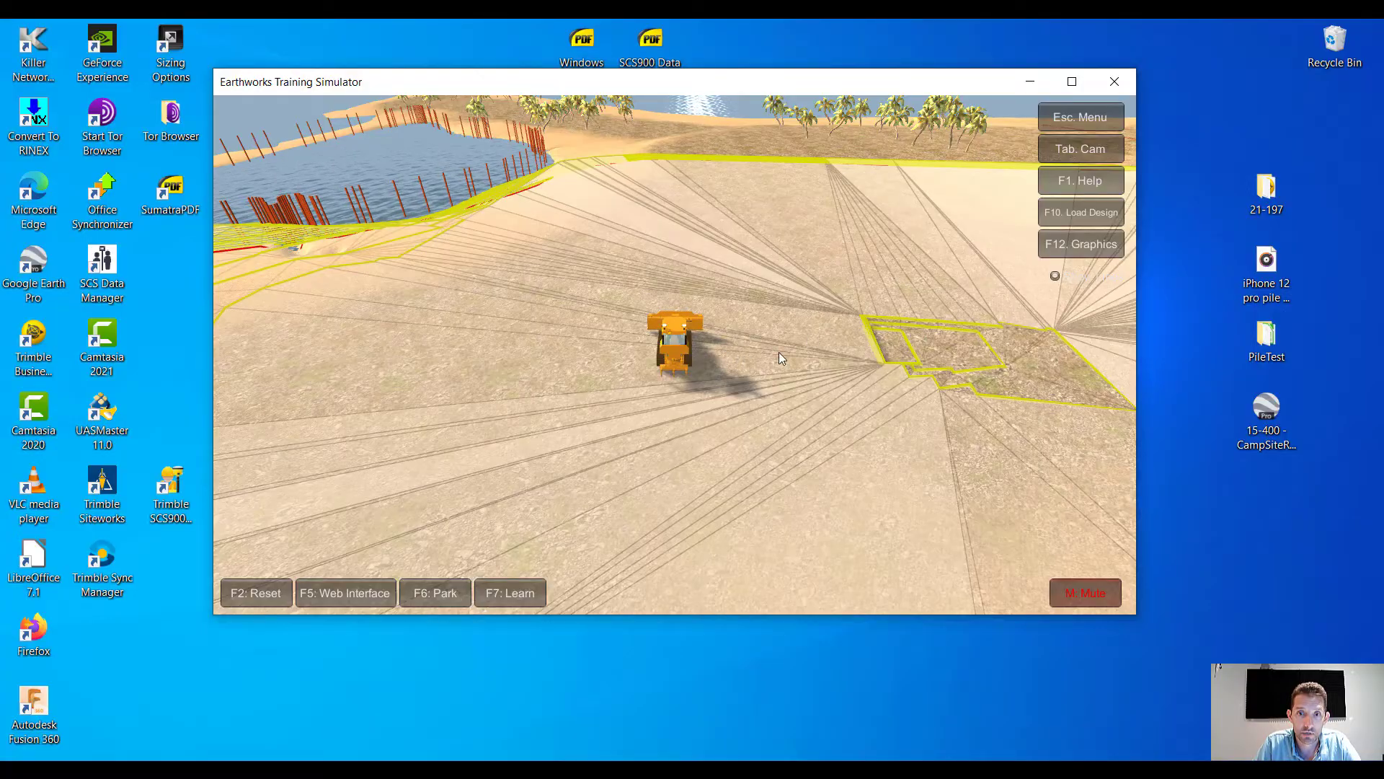
left_click_drag(779, 355, 688, 368)
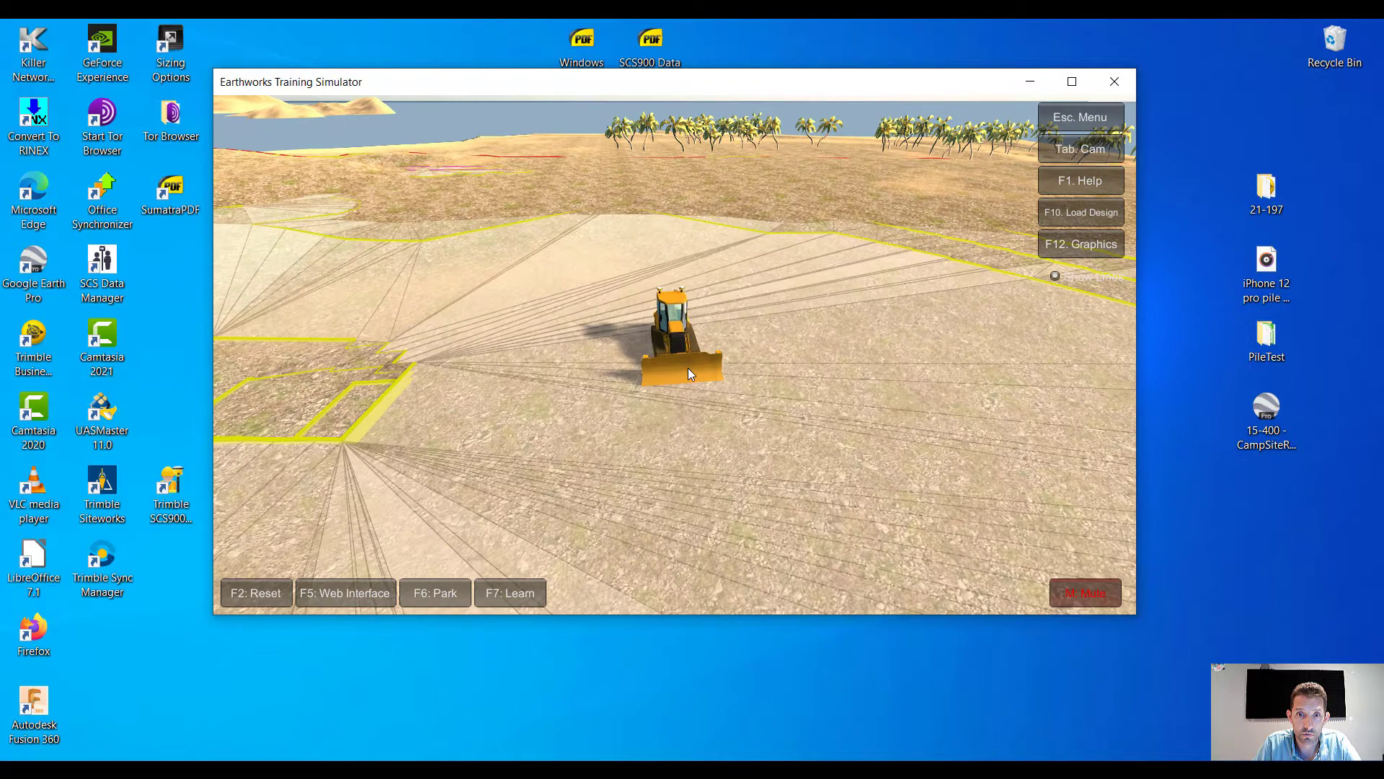
scroll(687, 369, "up", 10)
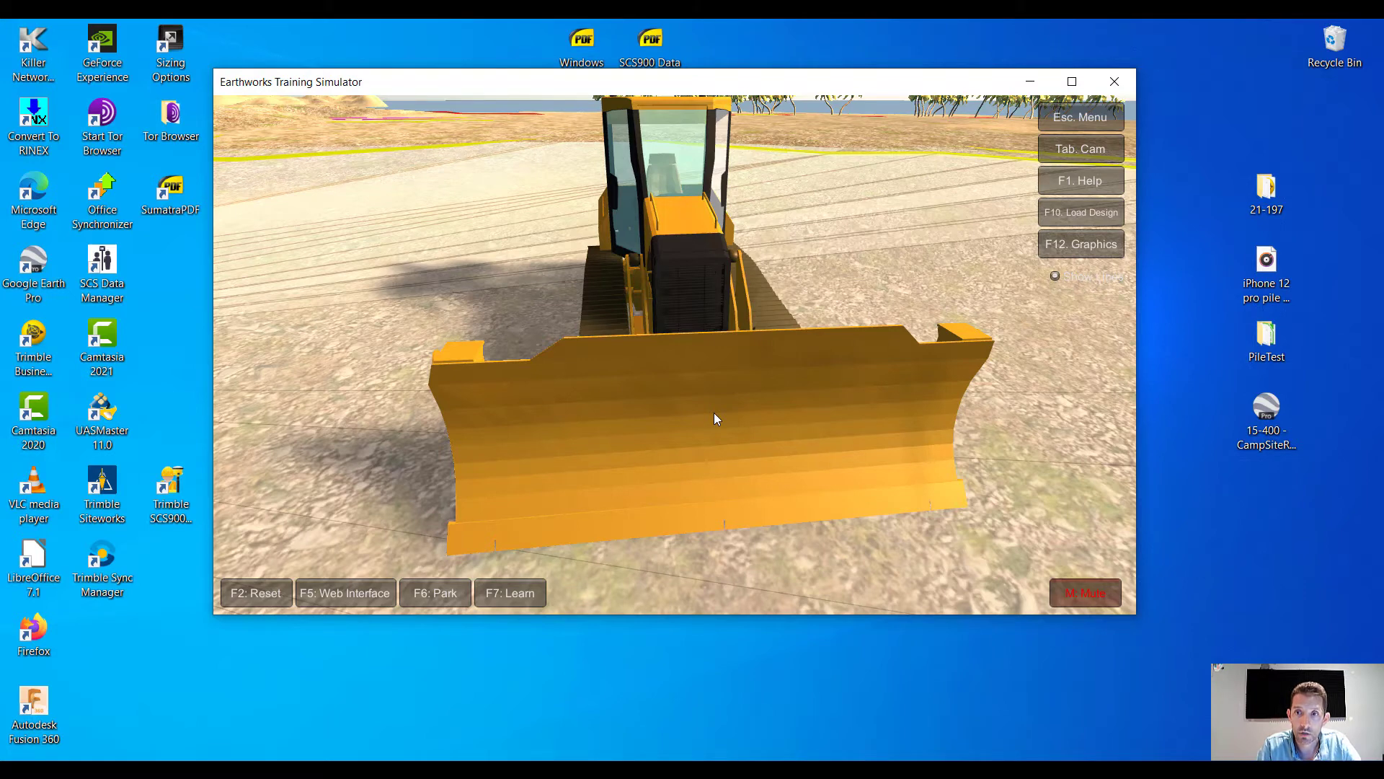
key("F1")
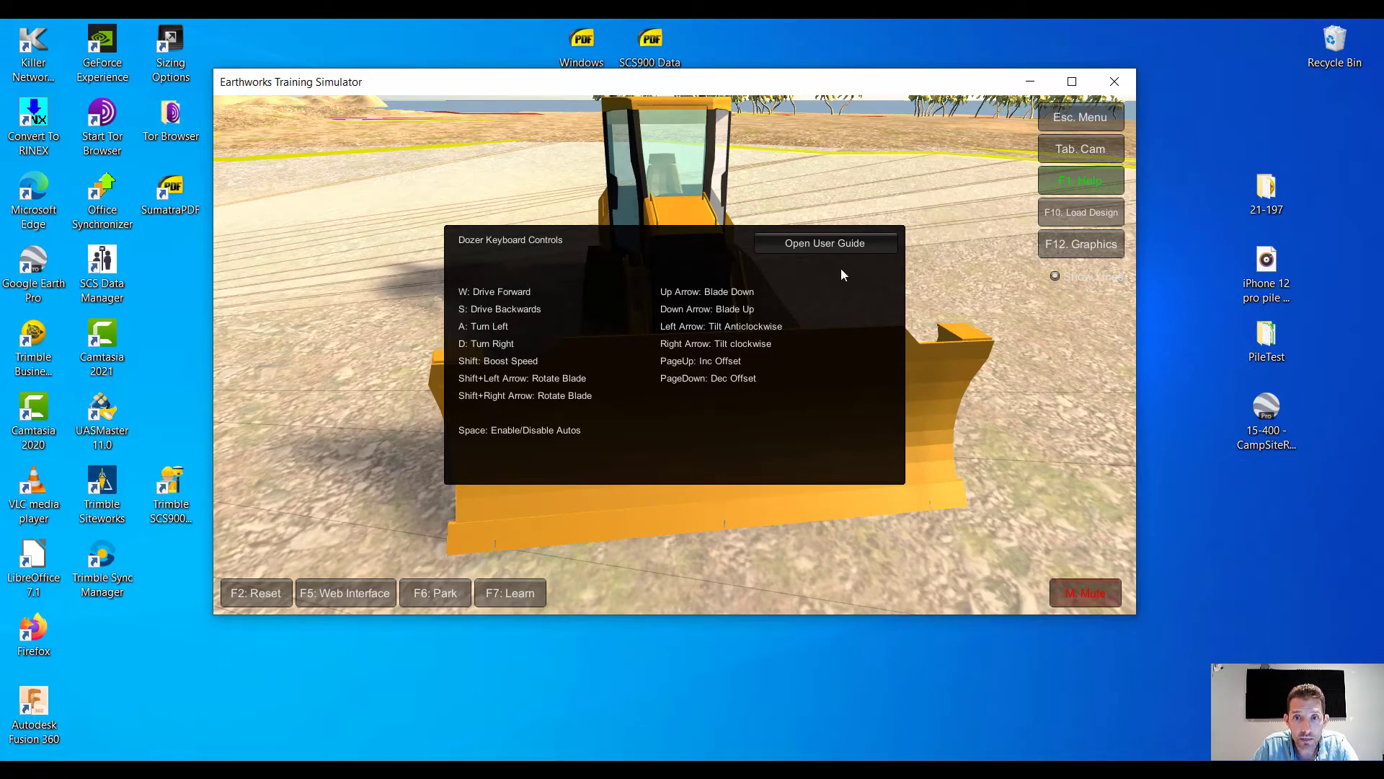
Close the controls help and cycle through top-down, side and far cameras to the in-cab view
key("F1")
key("Tab")
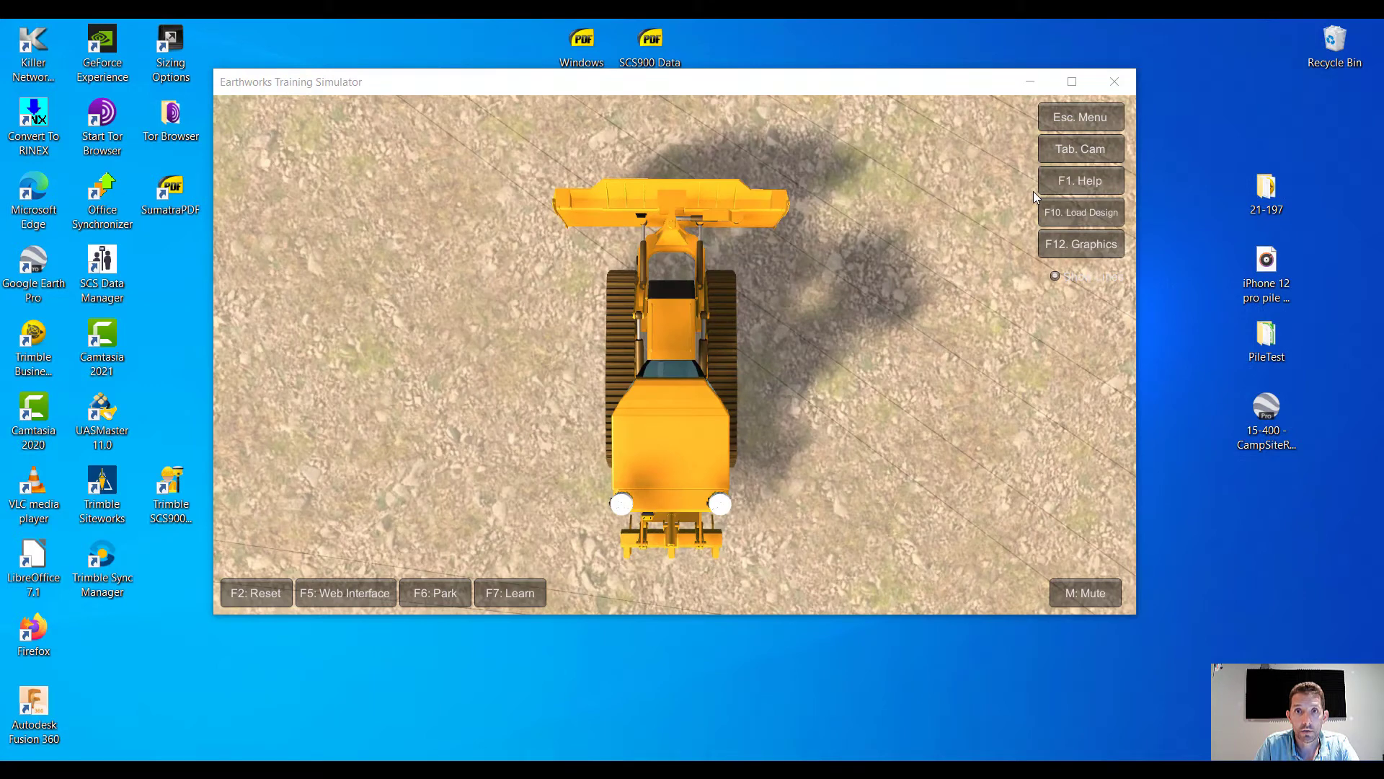
left_click(1079, 151)
left_click(1077, 150)
left_click(1079, 154)
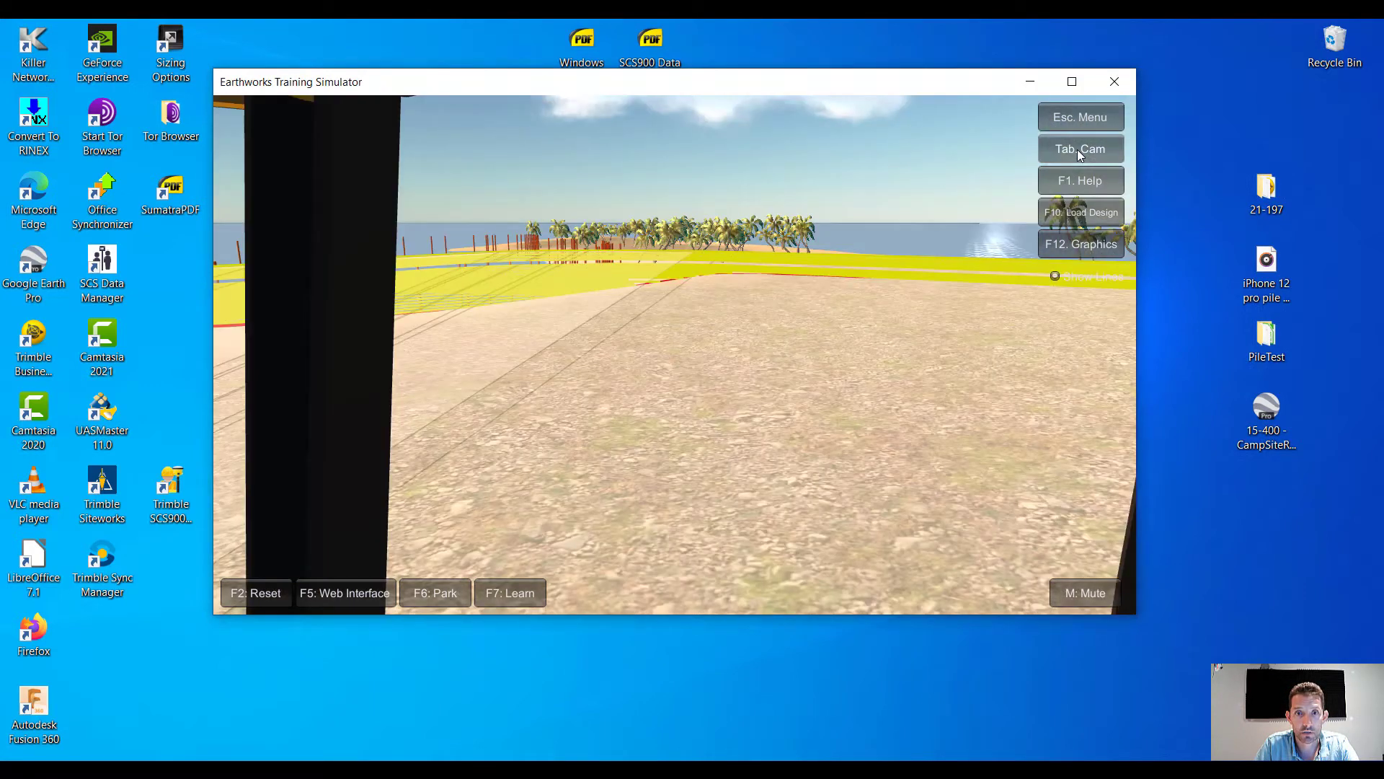
left_click(1077, 150)
left_click(1077, 150)
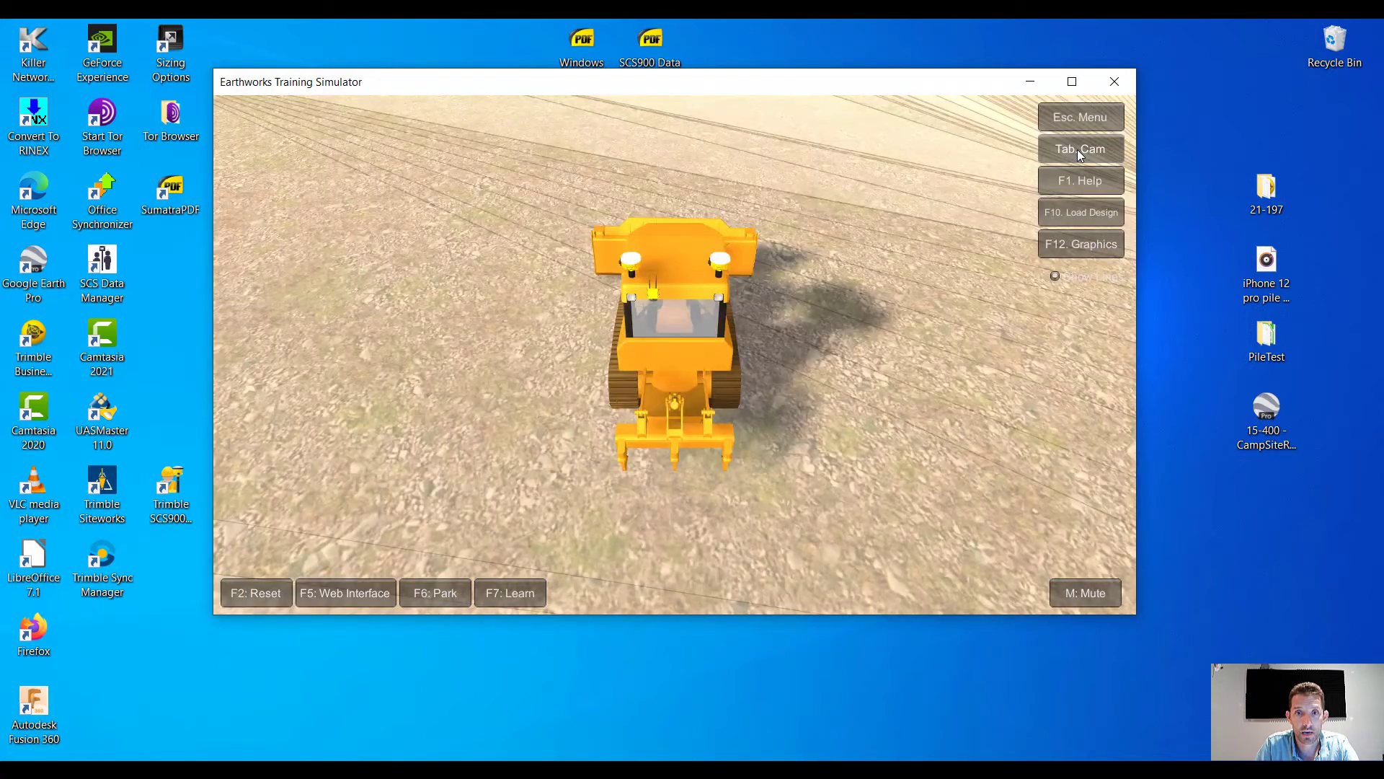
left_click(1077, 150)
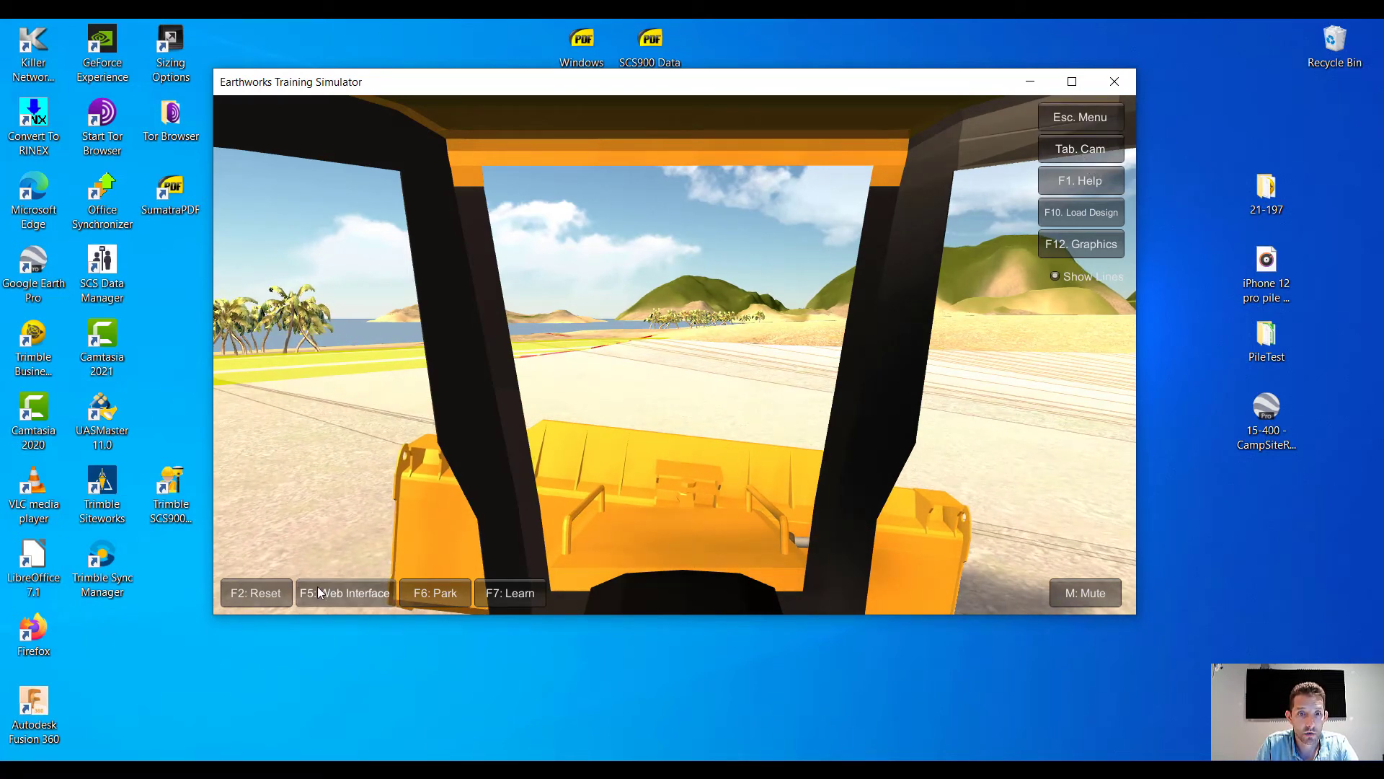
Park the dozer and browse Overpass > FieldData > Points design files without loading one
left_click(431, 591)
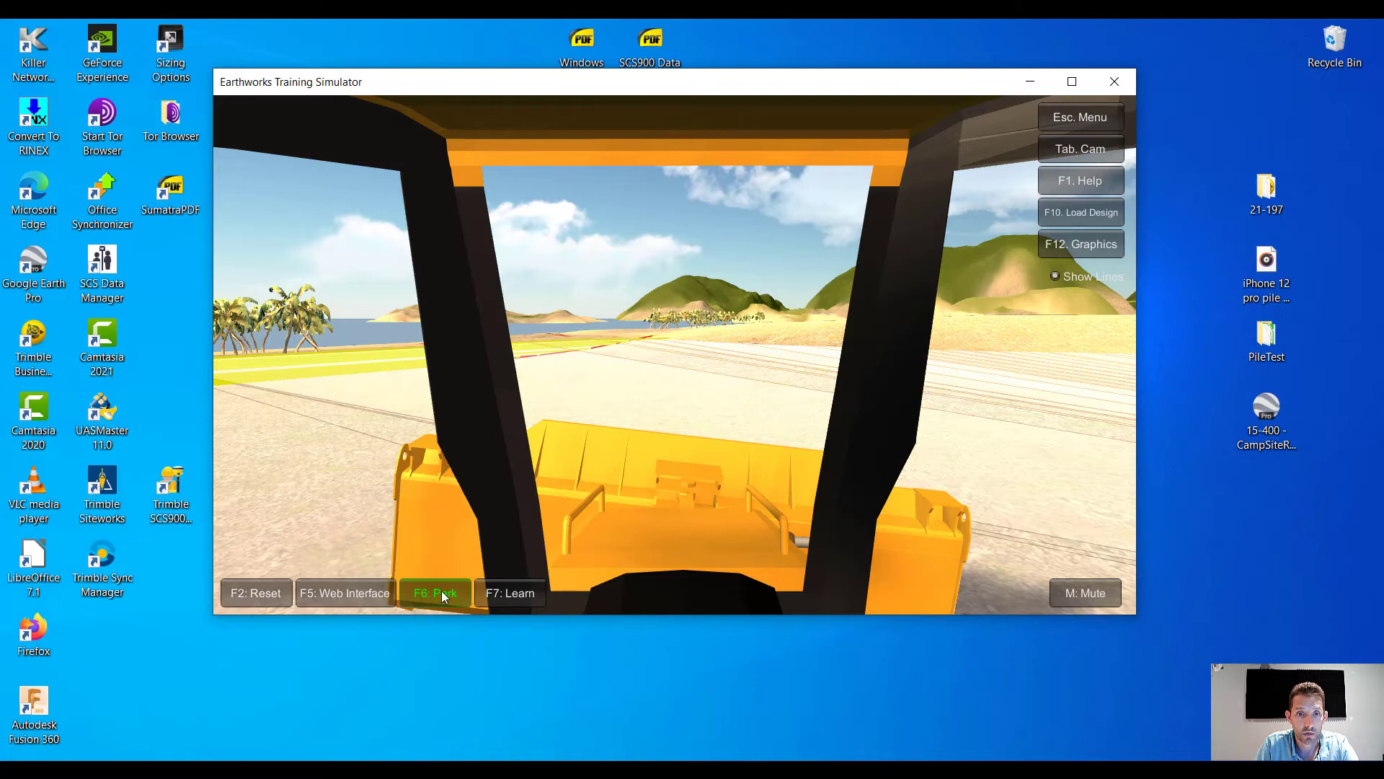
left_click(1085, 212)
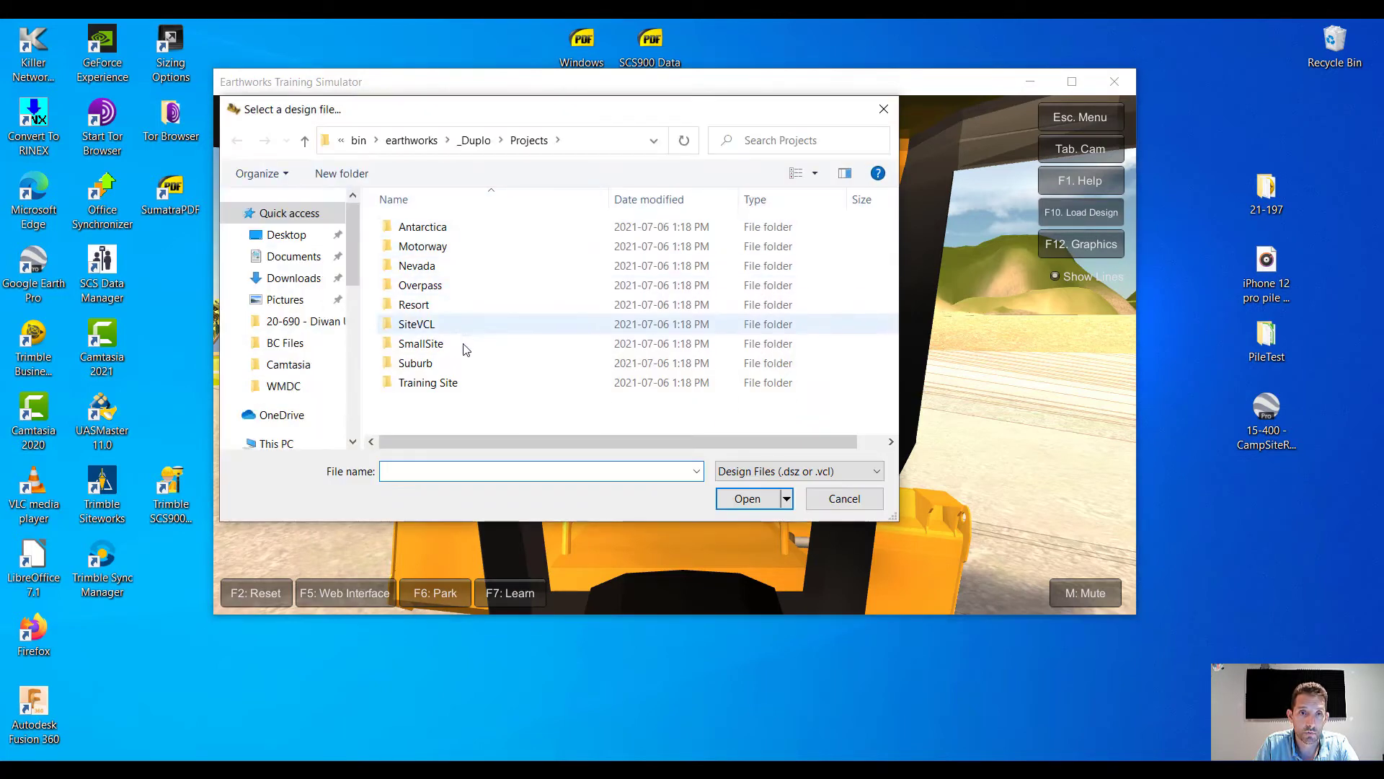
double_click(455, 288)
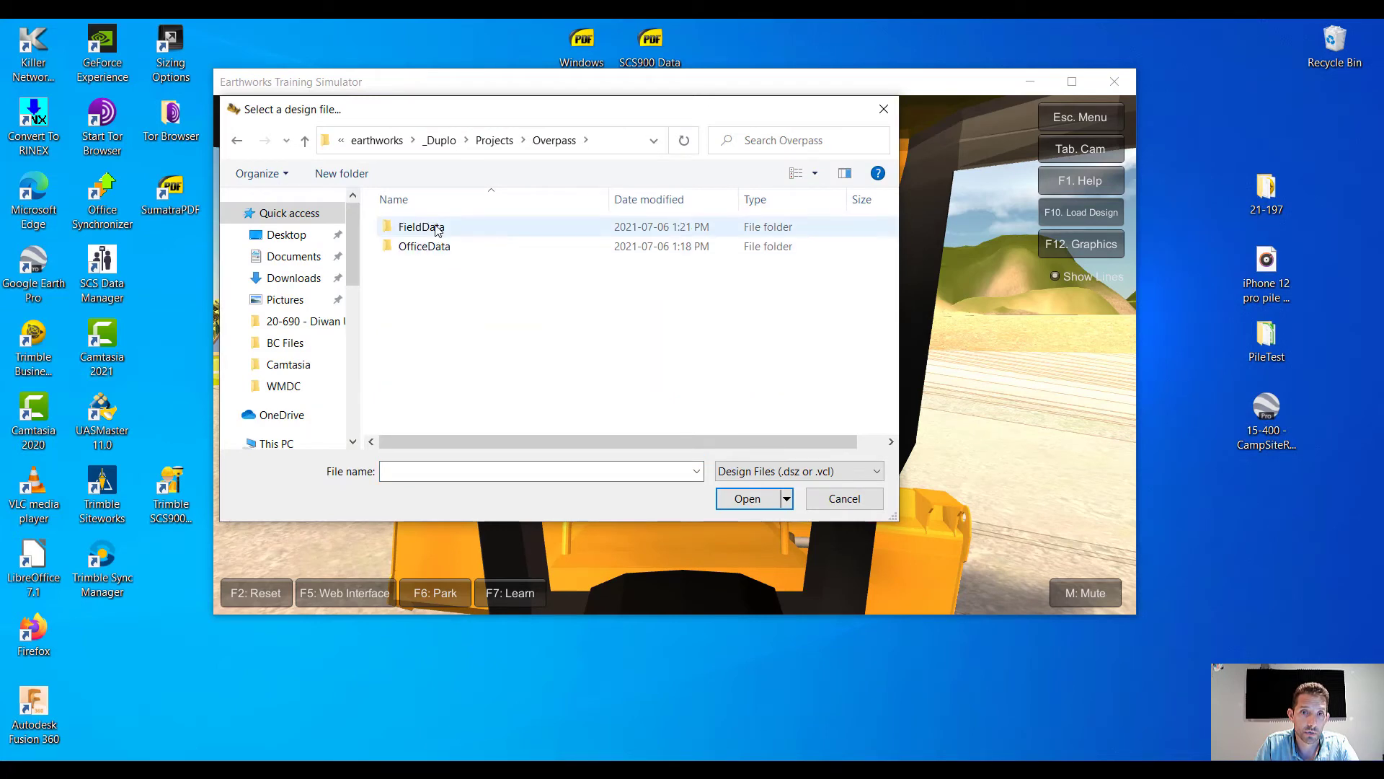
double_click(461, 228)
double_click(436, 229)
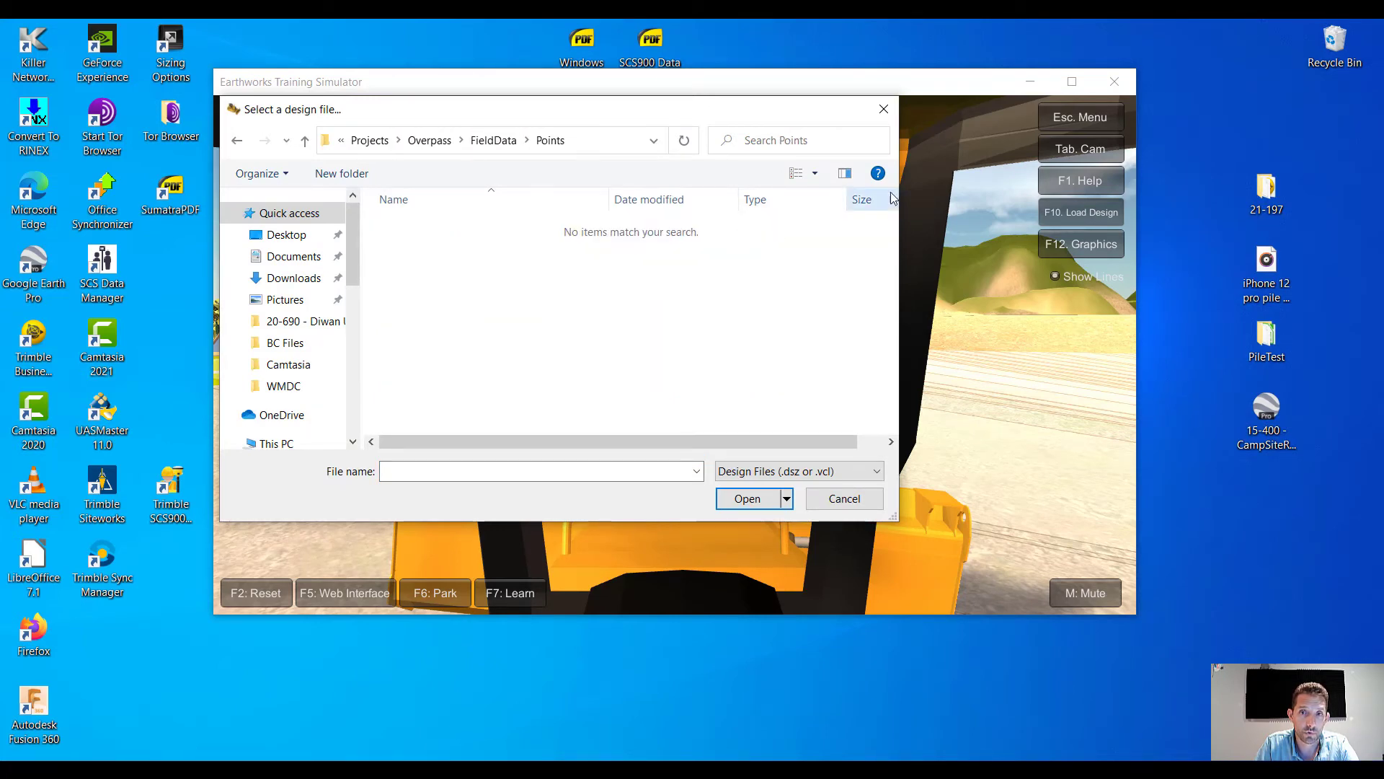
left_click(884, 109)
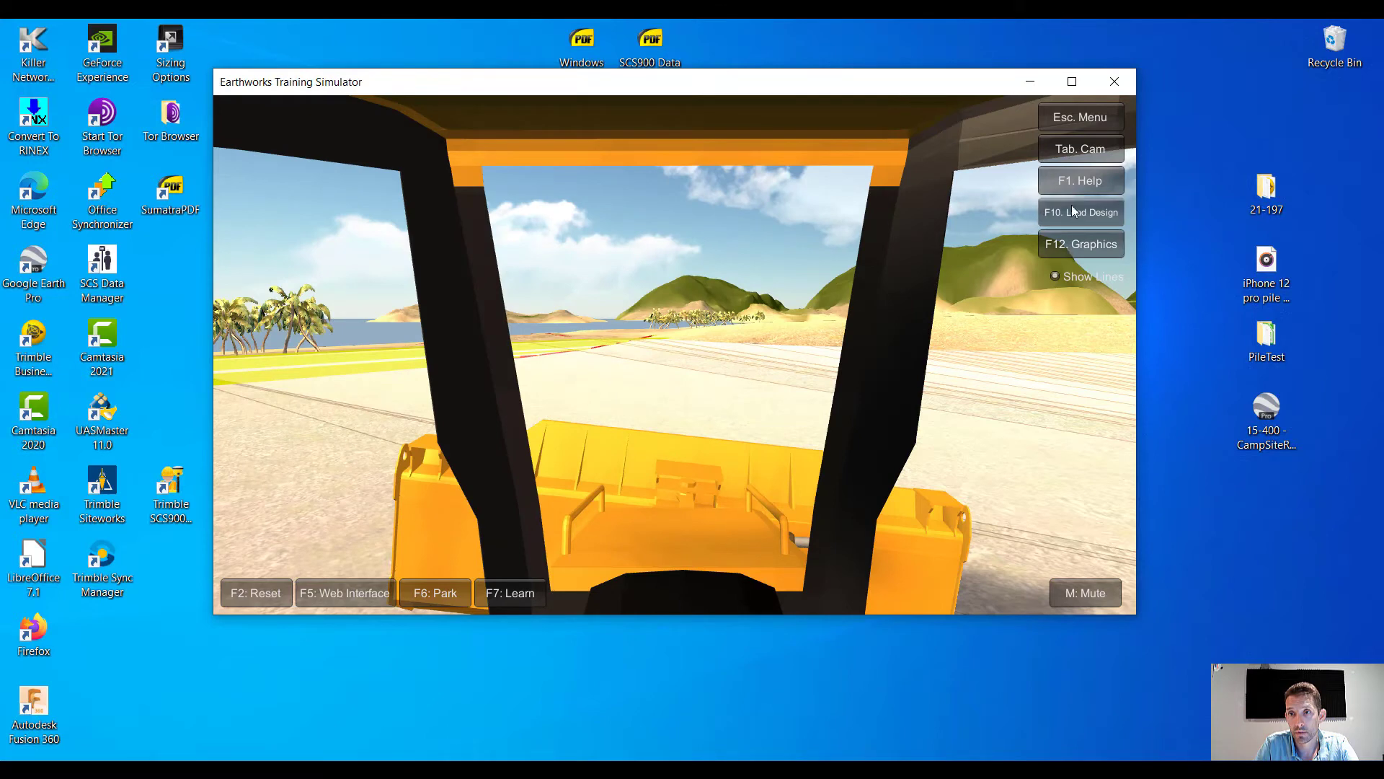
Turn 3-D graphics off and back on, then bring up the main menu
left_click(1082, 245)
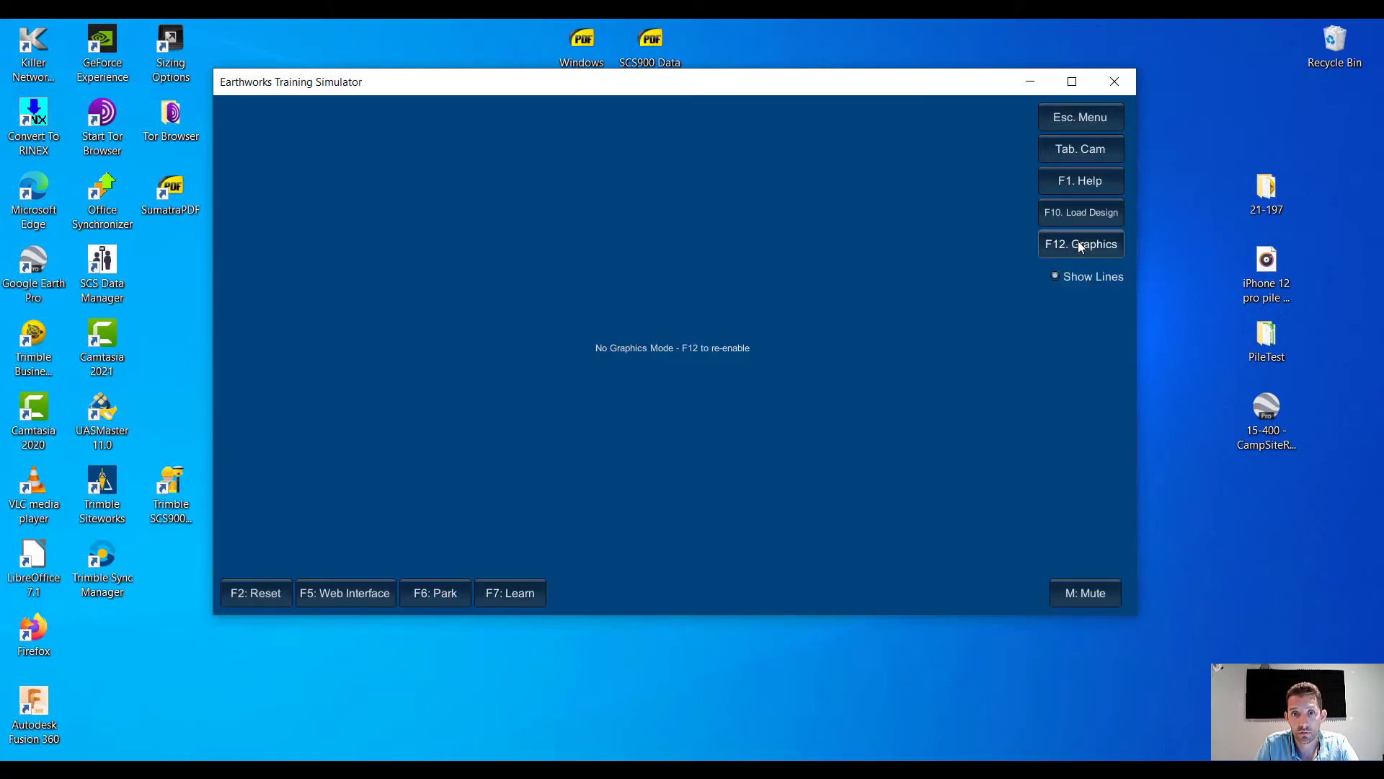
left_click(1080, 245)
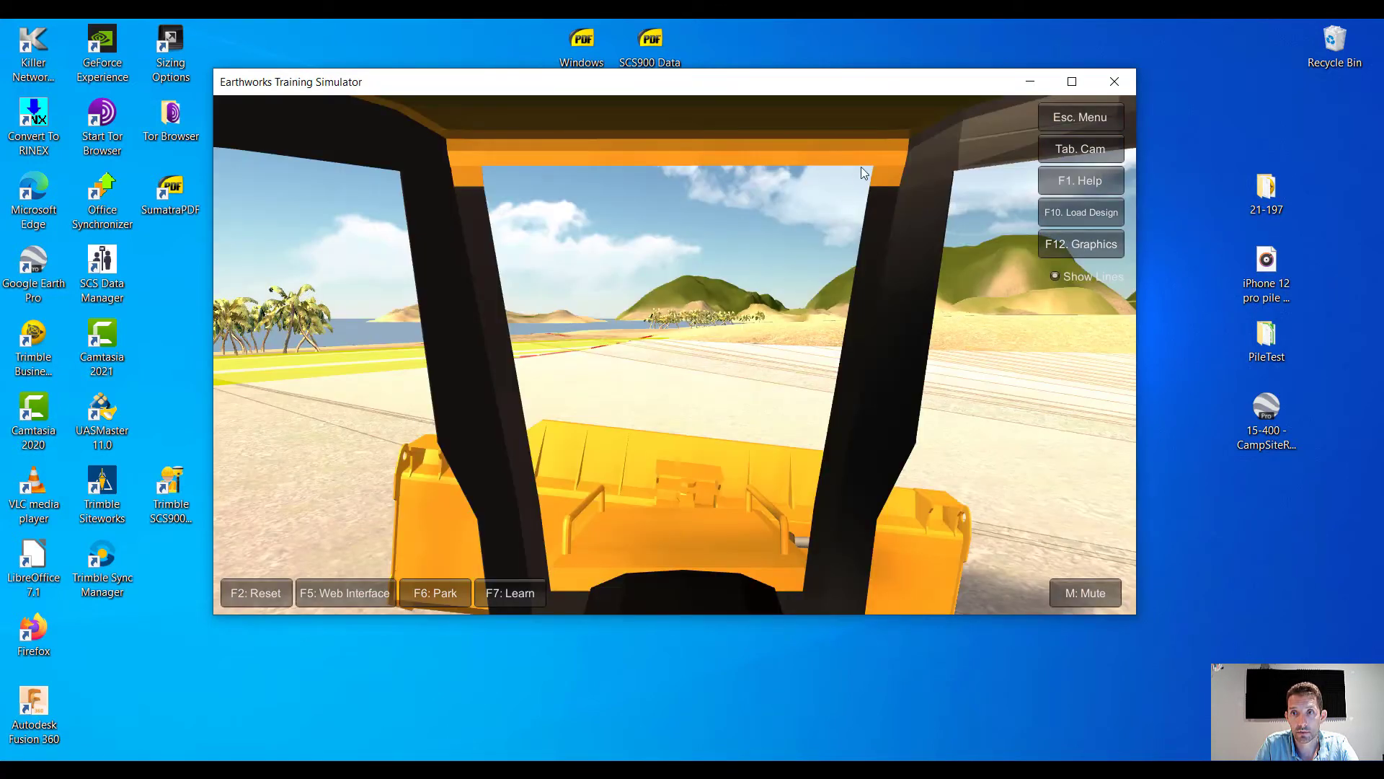
left_click(1081, 118)
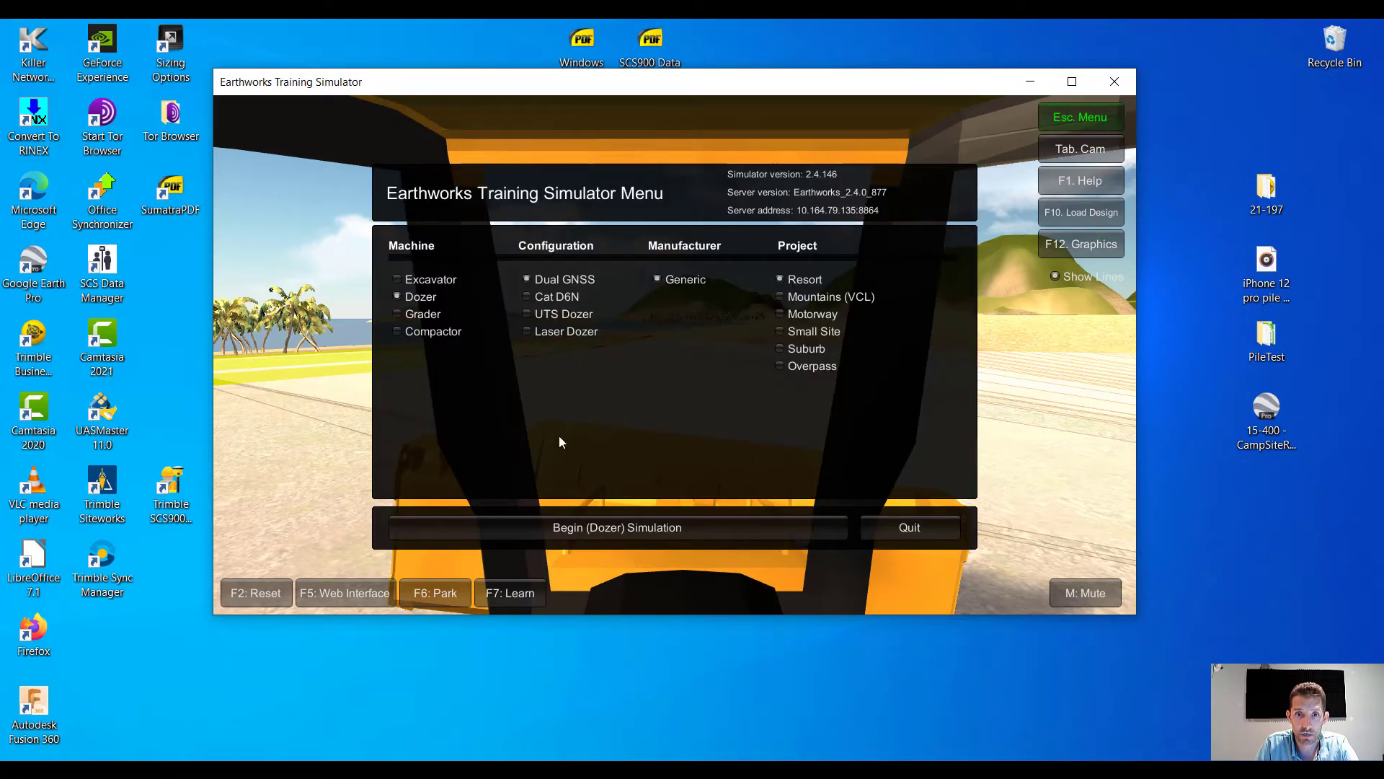
Select Excavator as the machine and begin the Excavator simulation
left_click(397, 280)
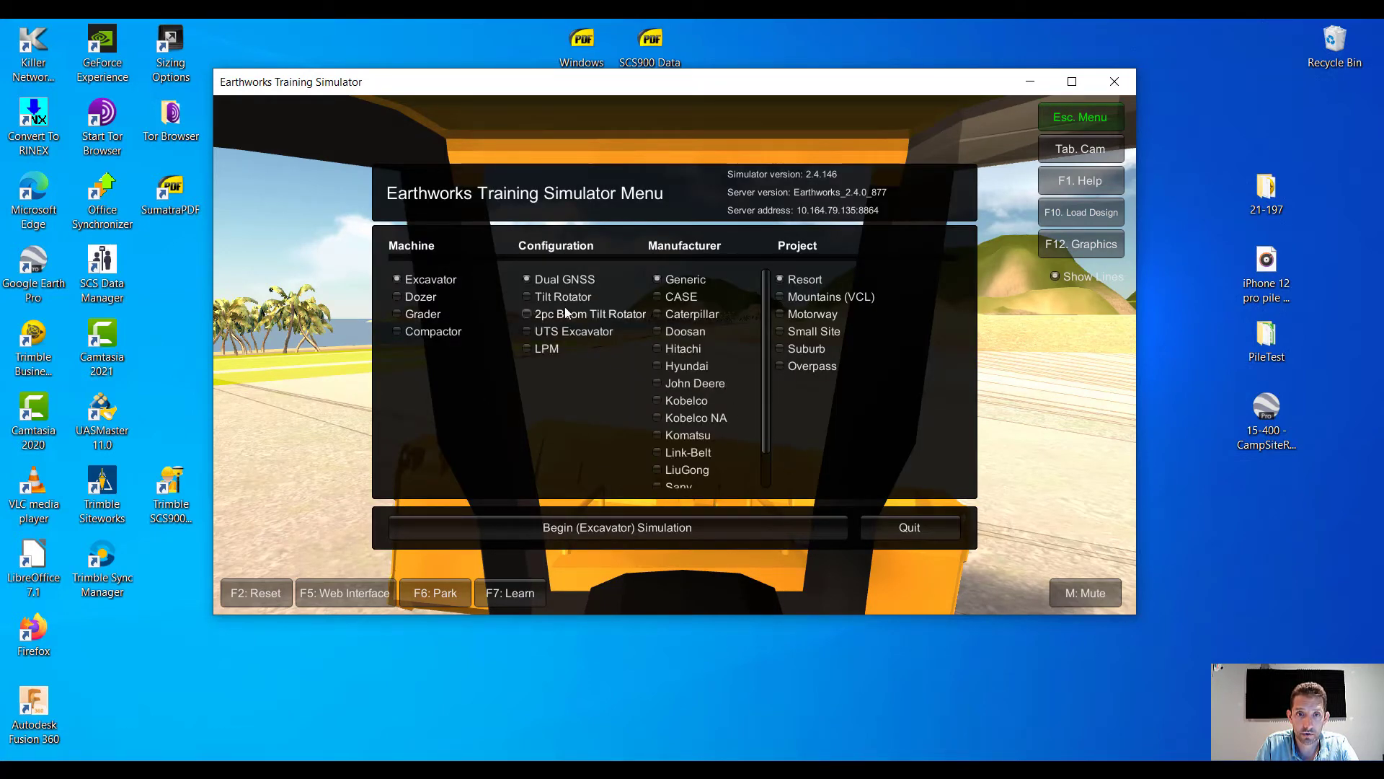
left_click(678, 525)
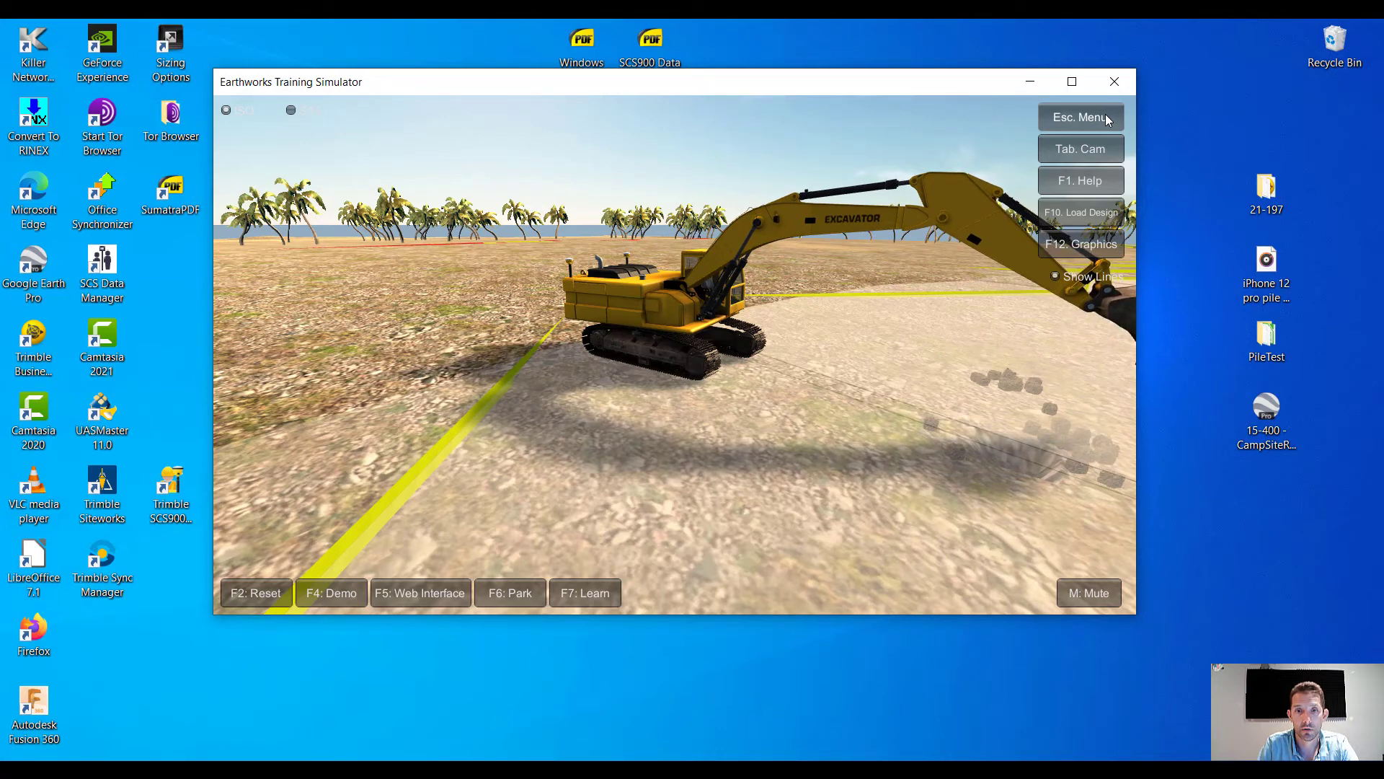
Cycle the excavator through cab, overhead, side, rear-quarter, boom close-up and outside camera views, finishing beside the rock pile
left_click(1067, 147)
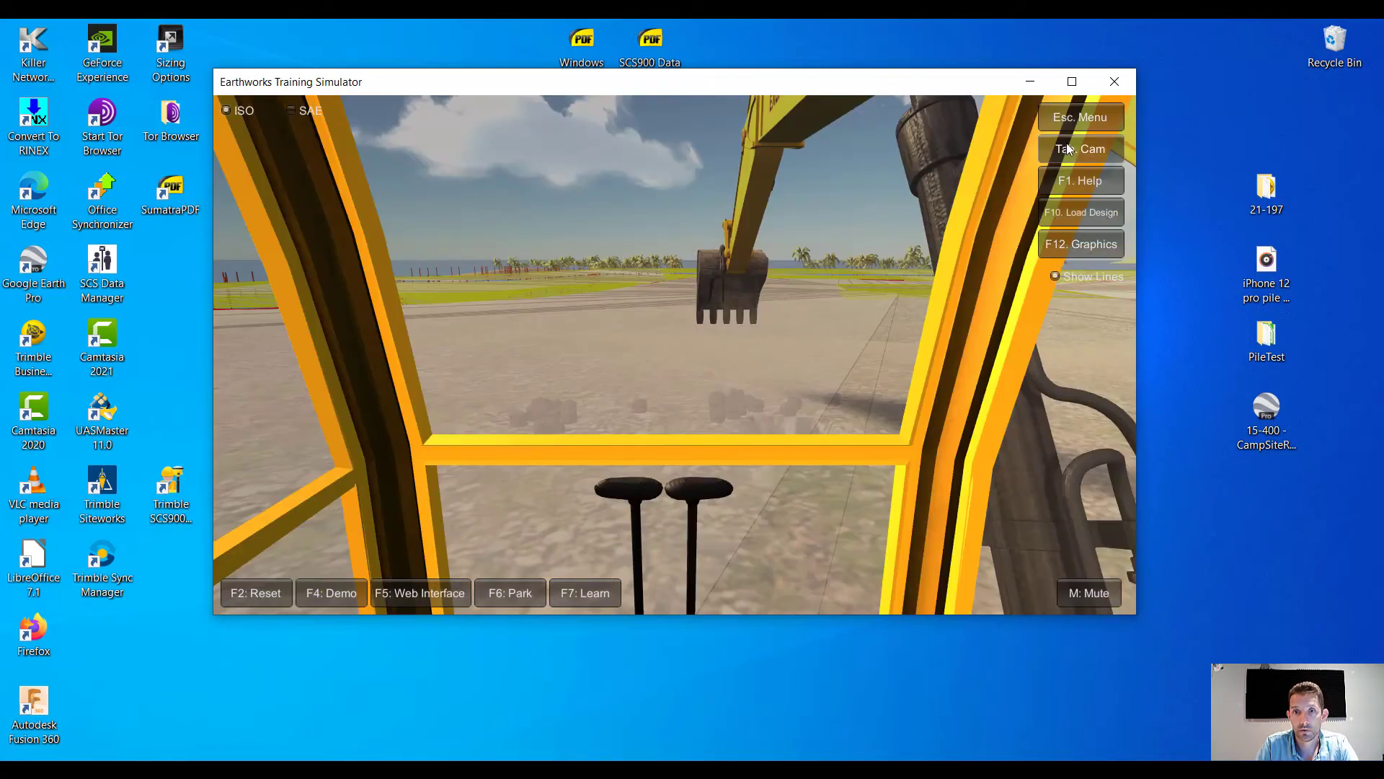
left_click(1067, 147)
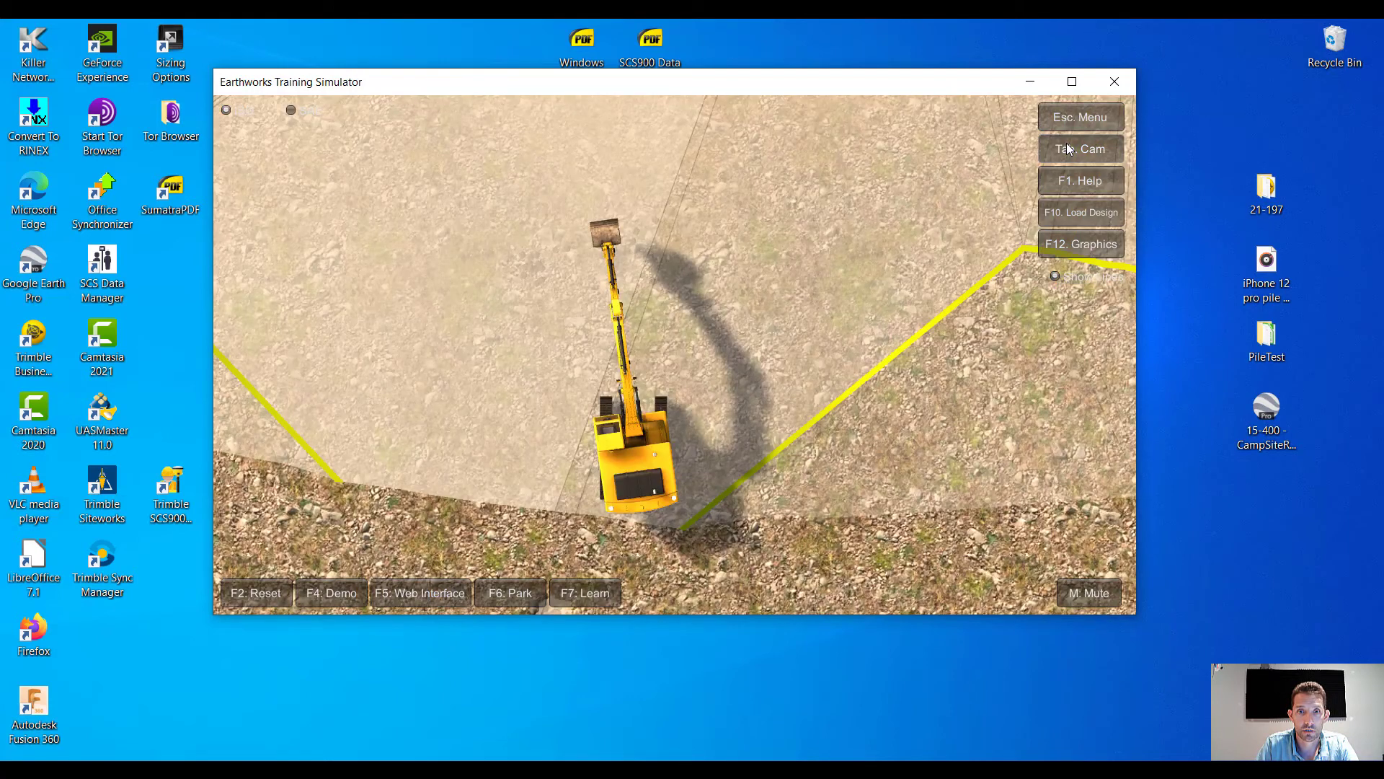
left_click(1067, 148)
left_click(1068, 148)
left_click(1068, 148)
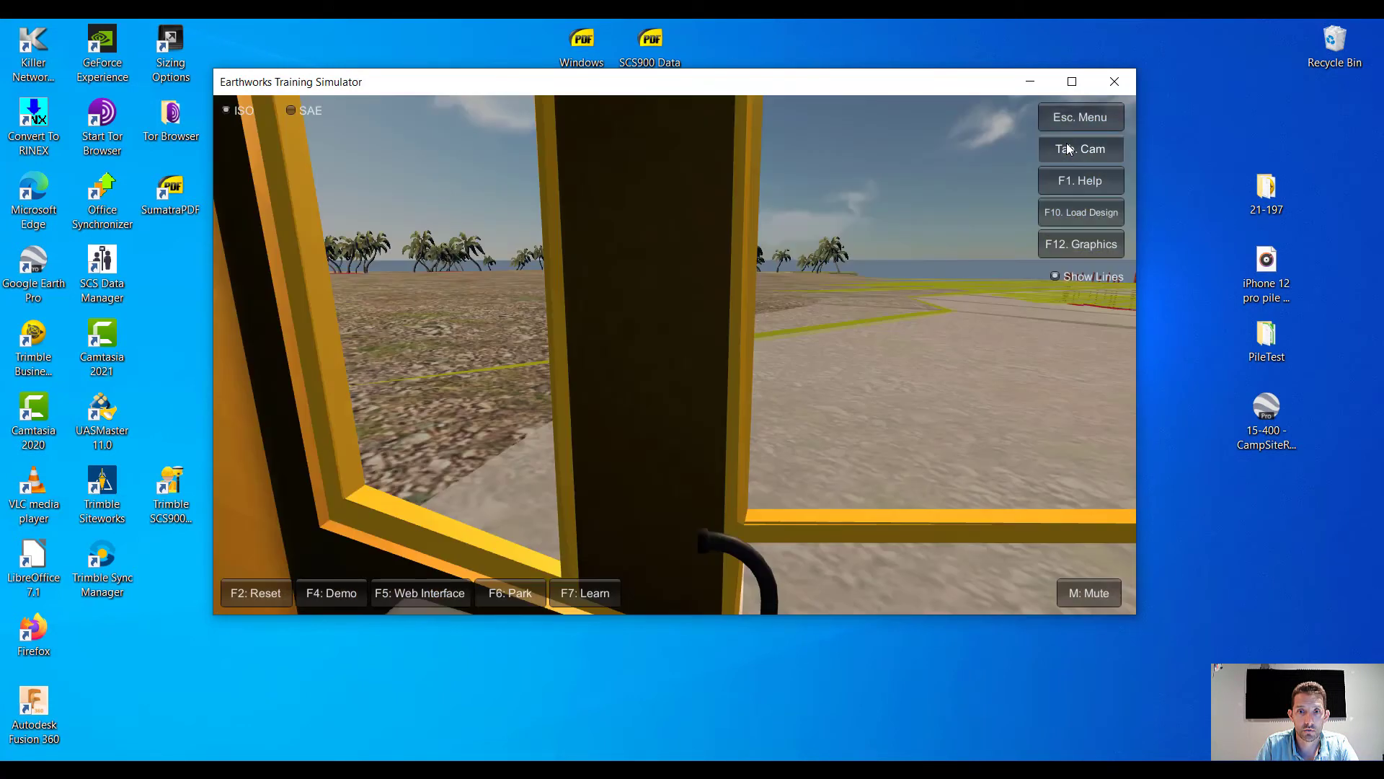
left_click(1068, 147)
left_click(1068, 148)
left_click(1067, 148)
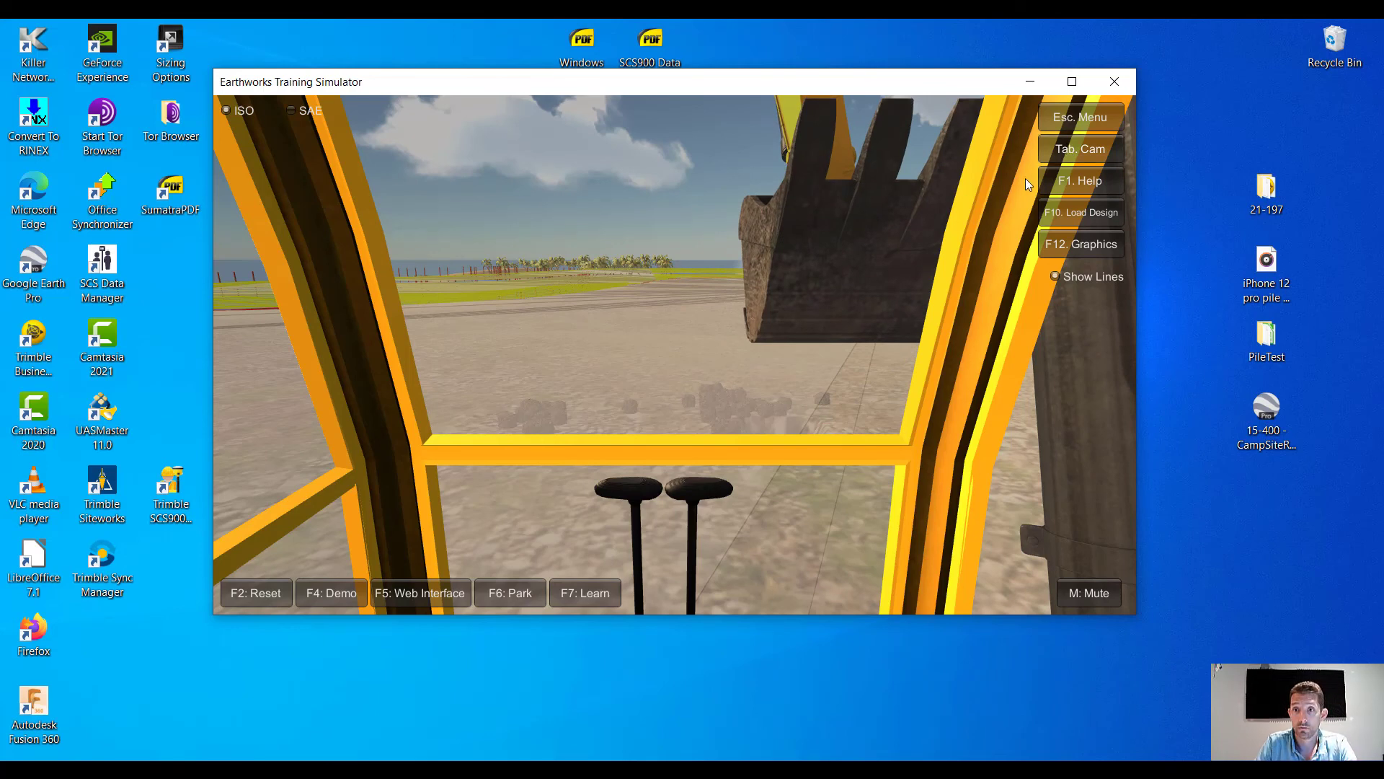
left_click(1064, 151)
left_click(1065, 154)
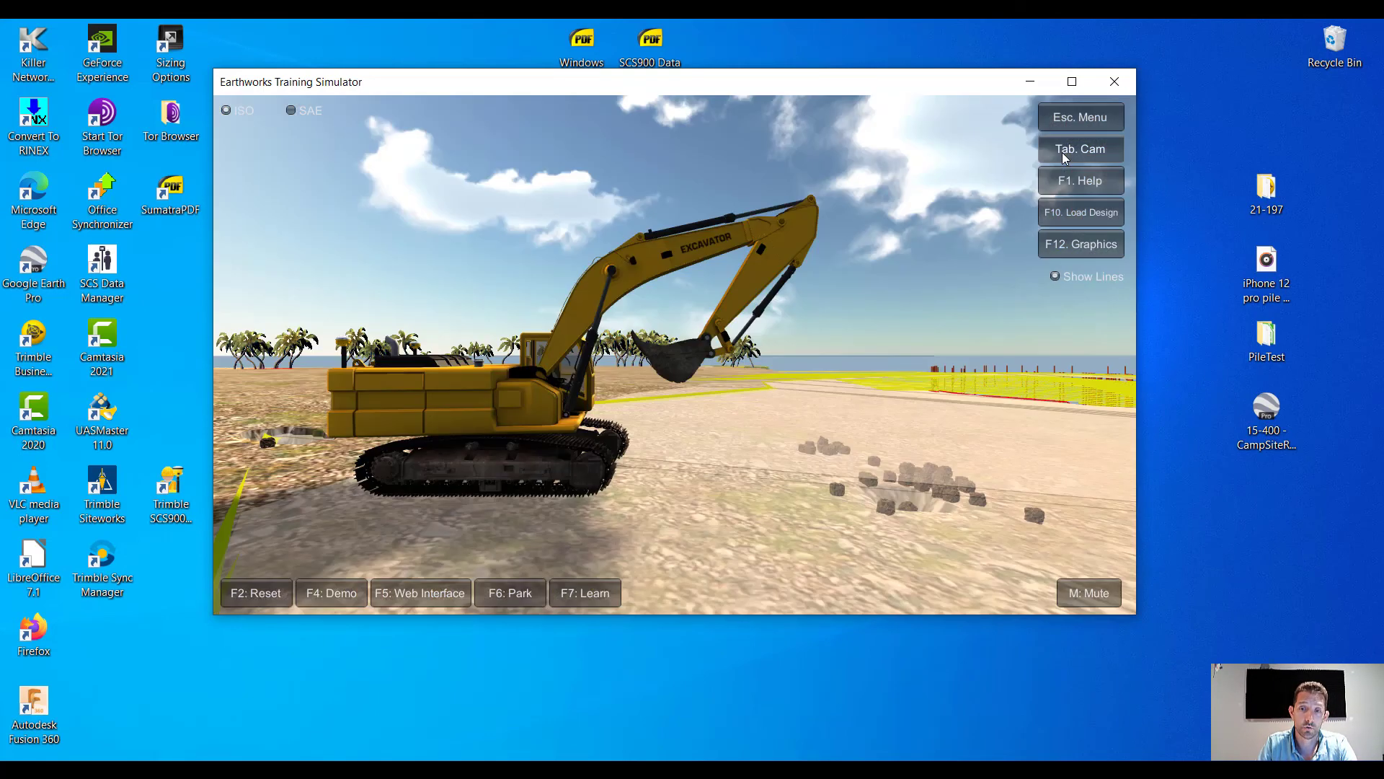